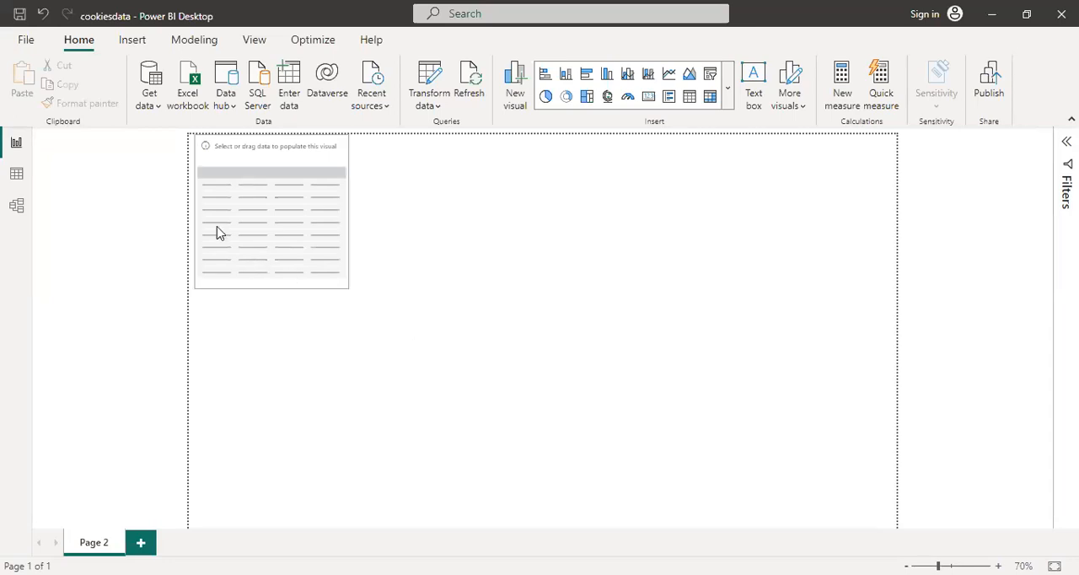
Look over the common data sources and the Customers, Orders and Cookie Types tables in the model view
left_click(149, 108)
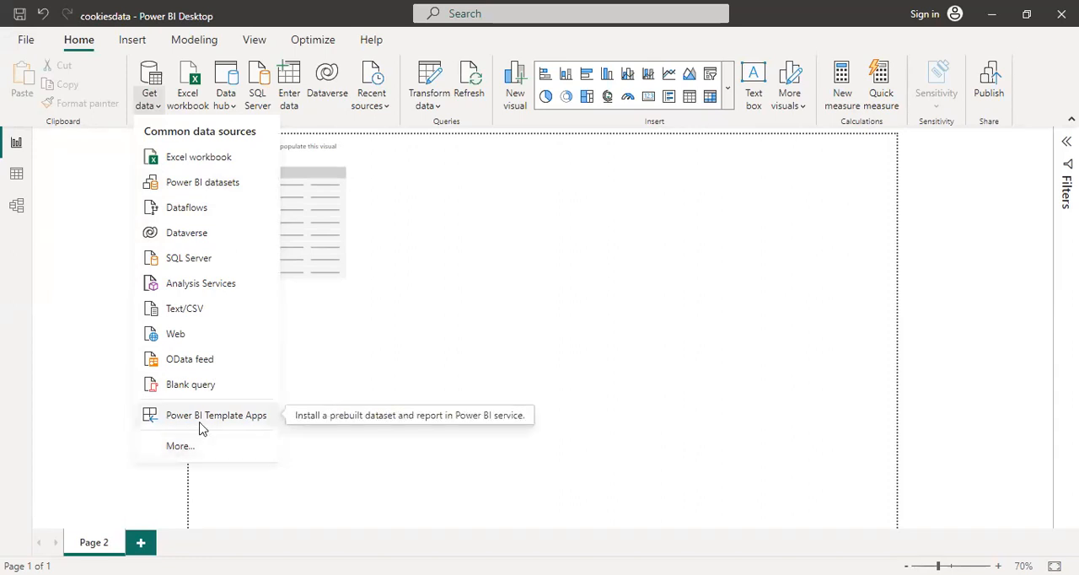
left_click(149, 113)
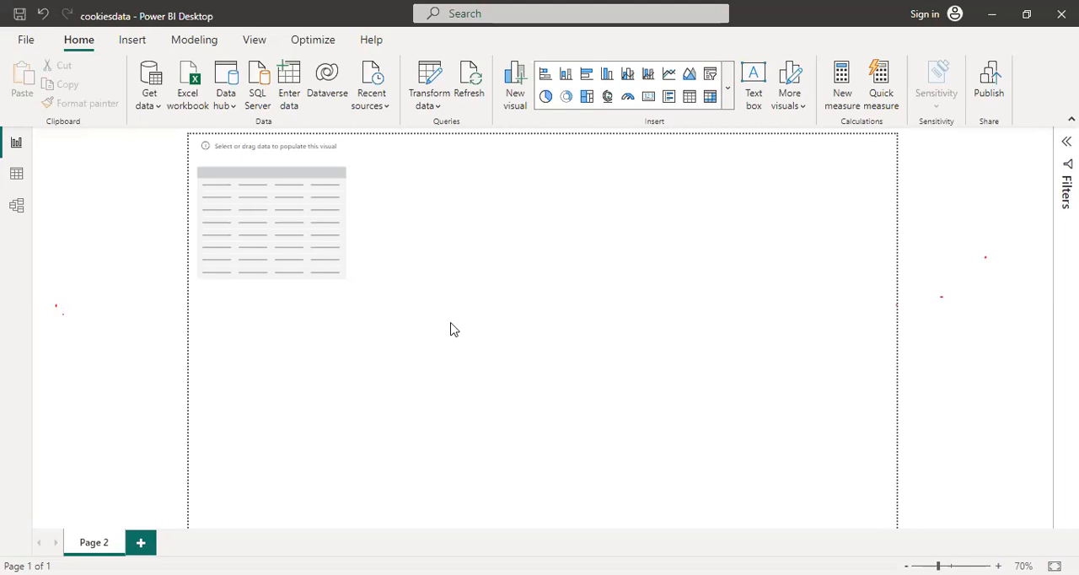
left_click(19, 204)
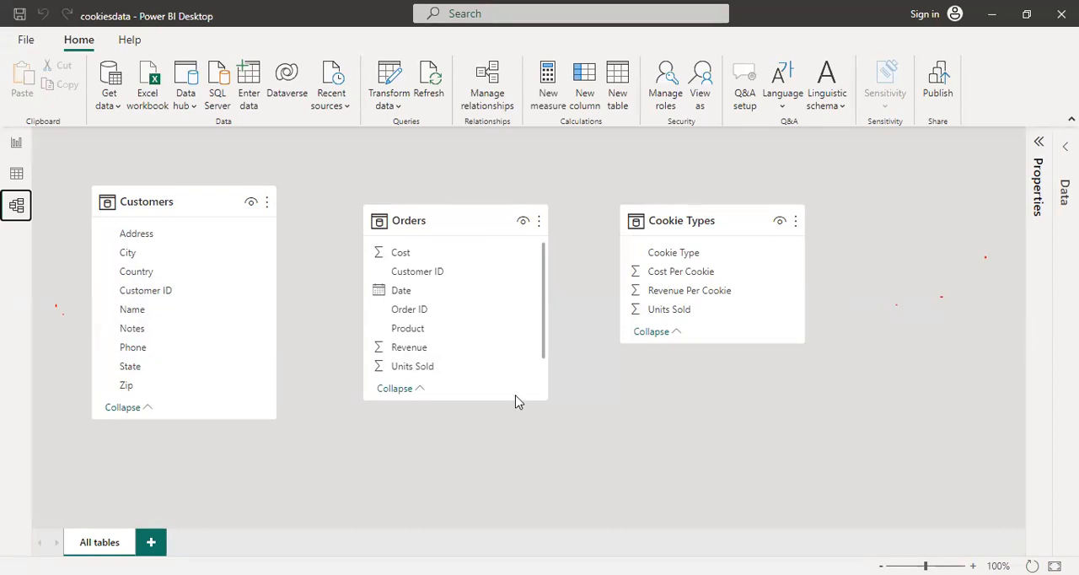
left_click(16, 145)
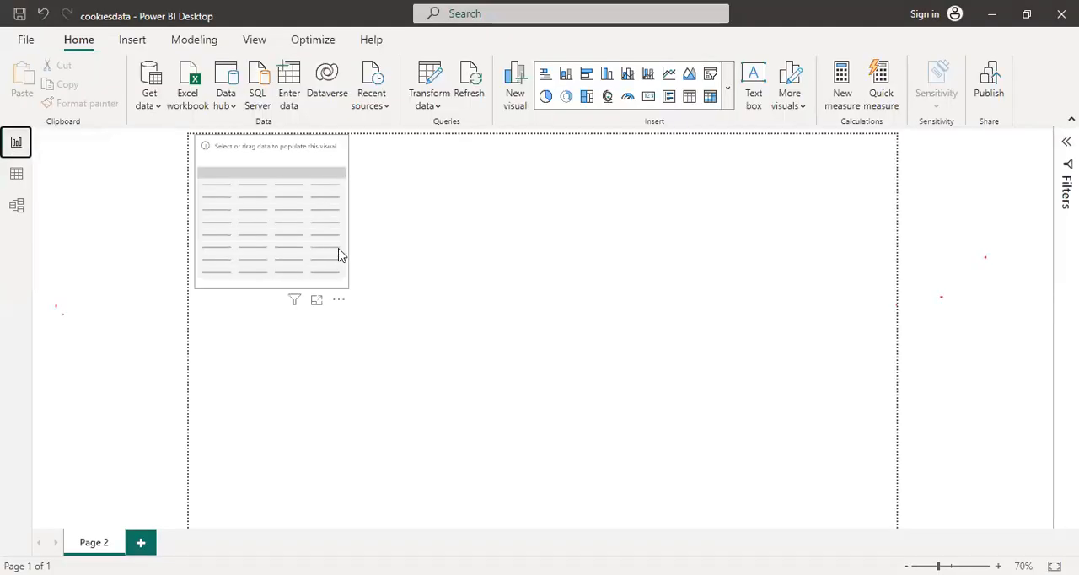
Move the empty table visual down and to the right, away from the page's upper-left corner
left_click(338, 253)
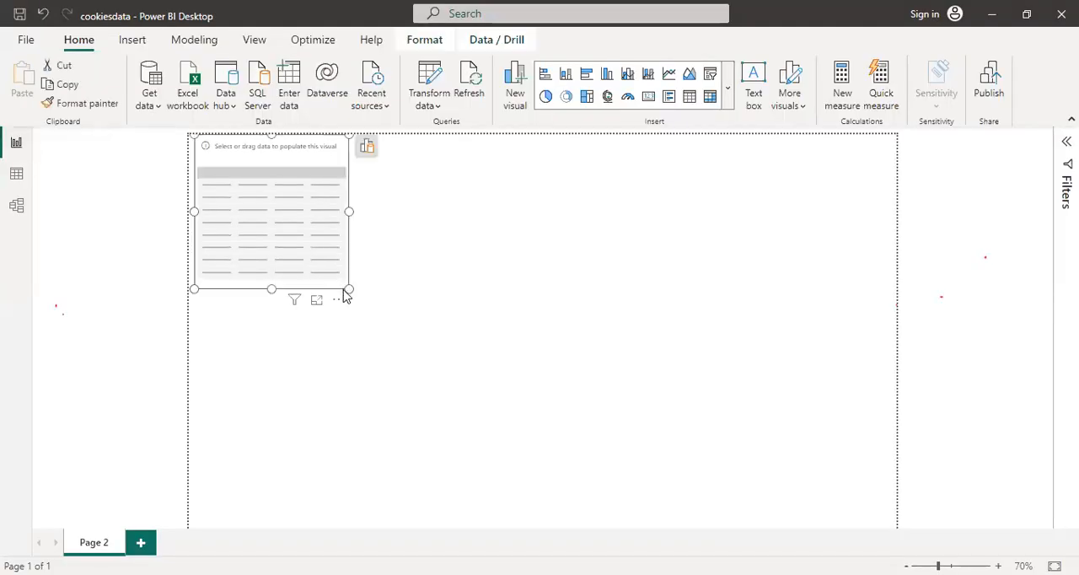
left_click_drag(359, 301, 471, 345)
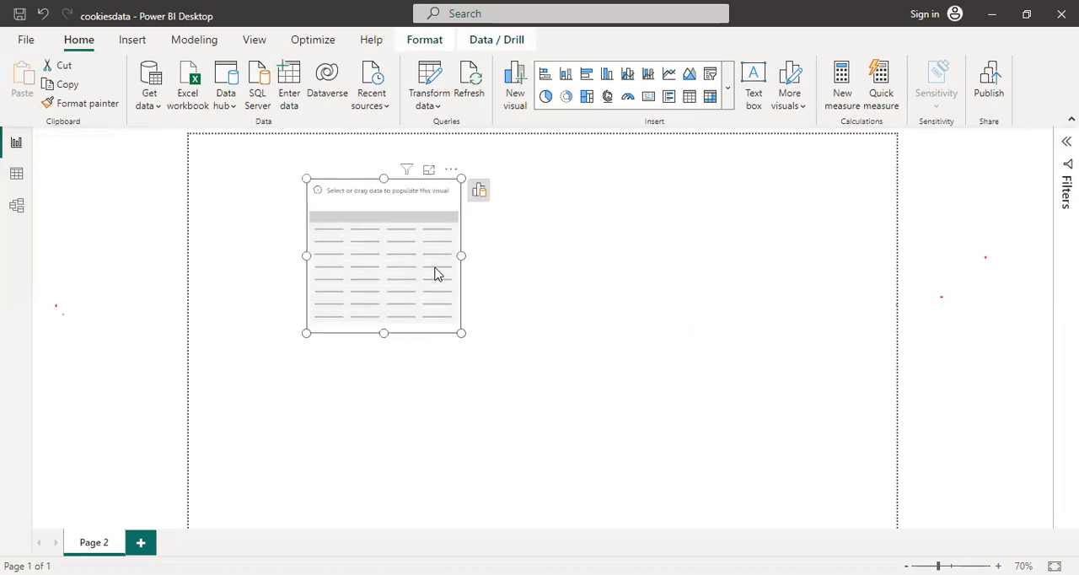
Examine the rows and columns of the Cookie Types, Customers and Orders tables in the data view
left_click(17, 180)
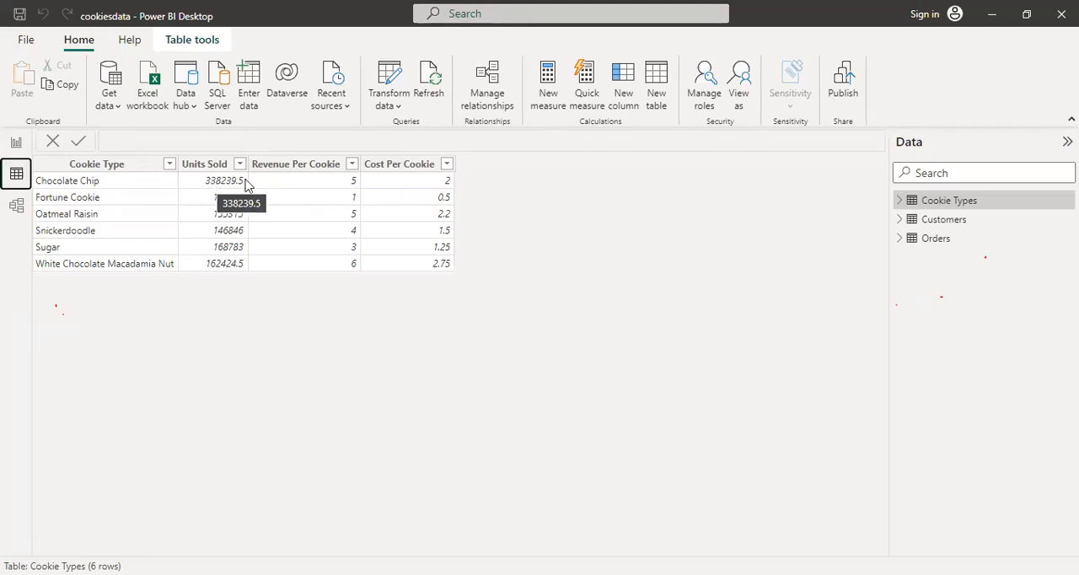
left_click(968, 224)
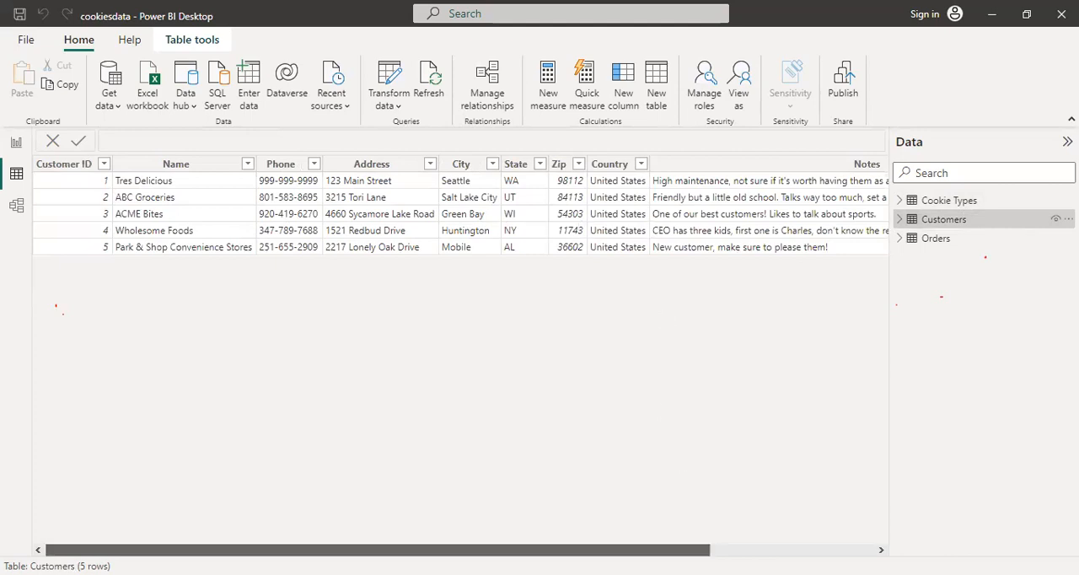
left_click_drag(682, 550, 786, 549)
left_click_drag(616, 550, 482, 522)
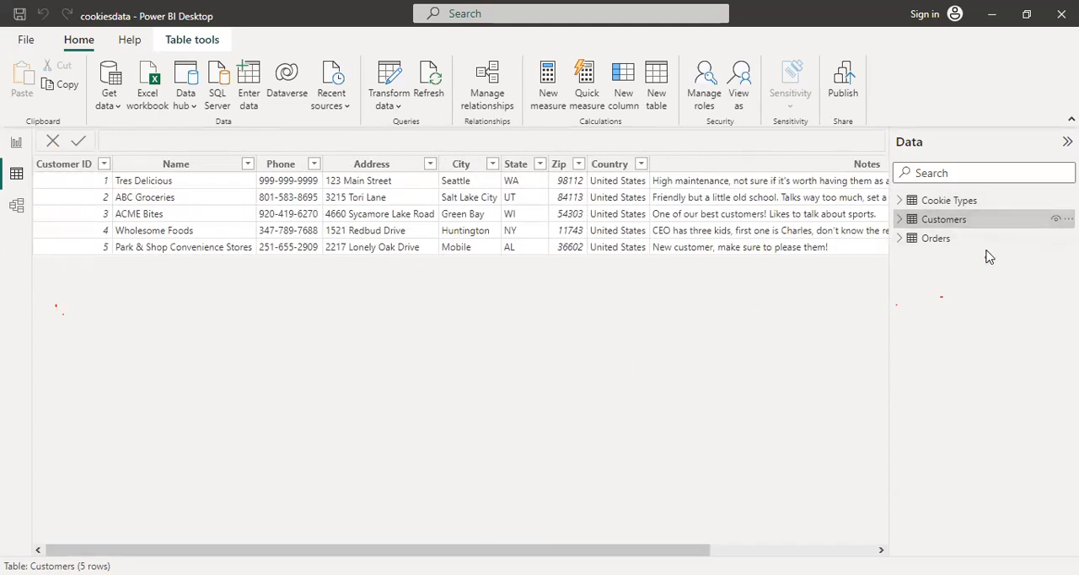
left_click(906, 242)
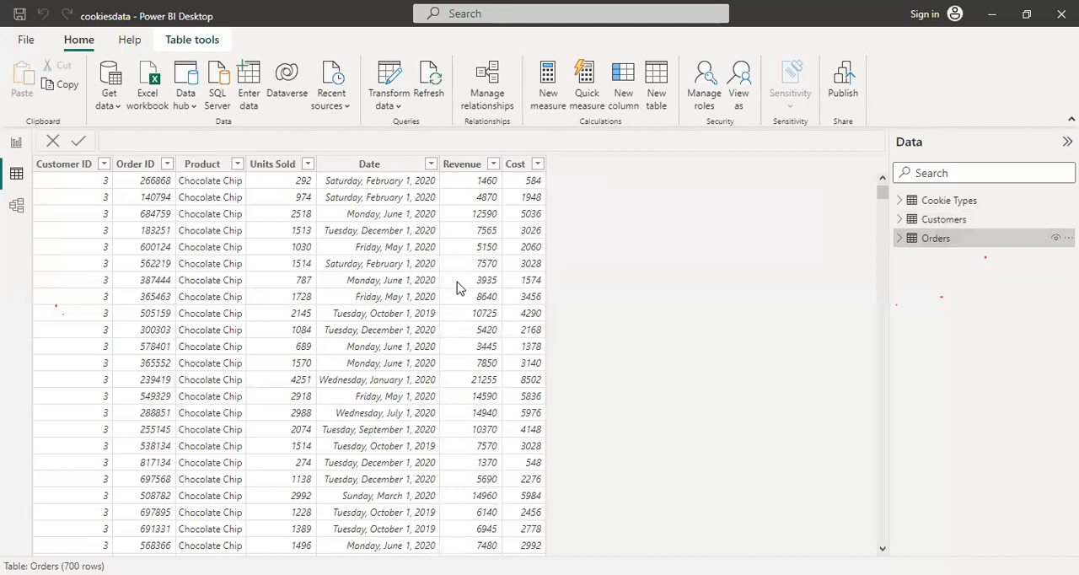
Add the Name field from the Customers table as a column of the empty table visual on the report page
left_click(18, 142)
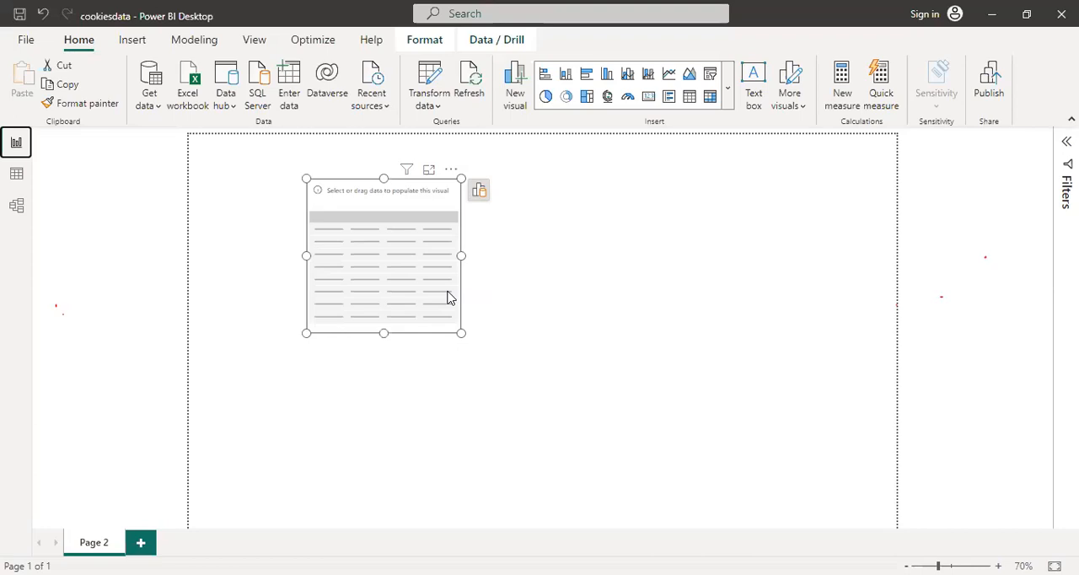
left_click(479, 192)
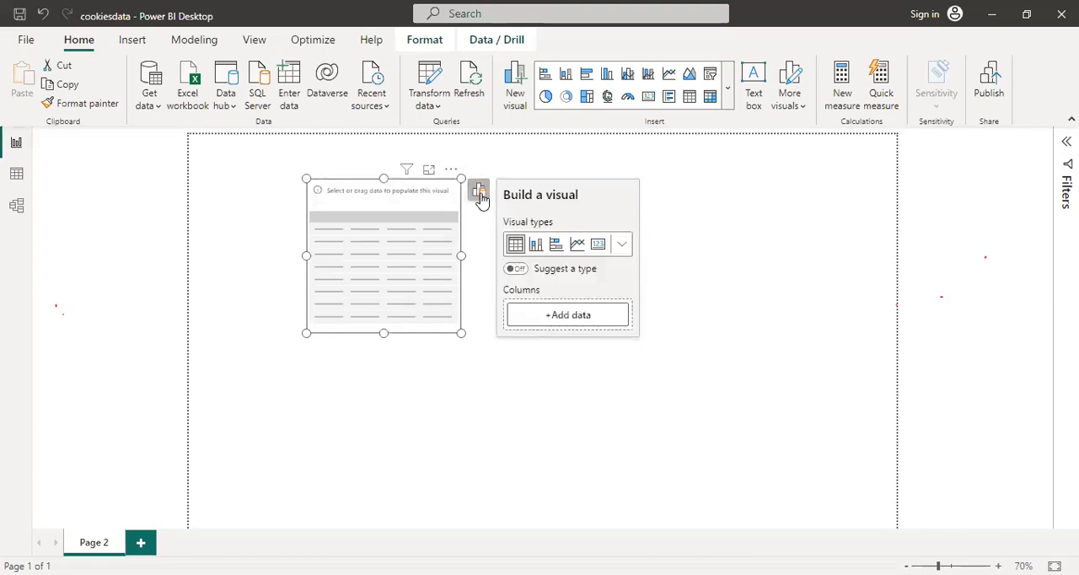
left_click(582, 316)
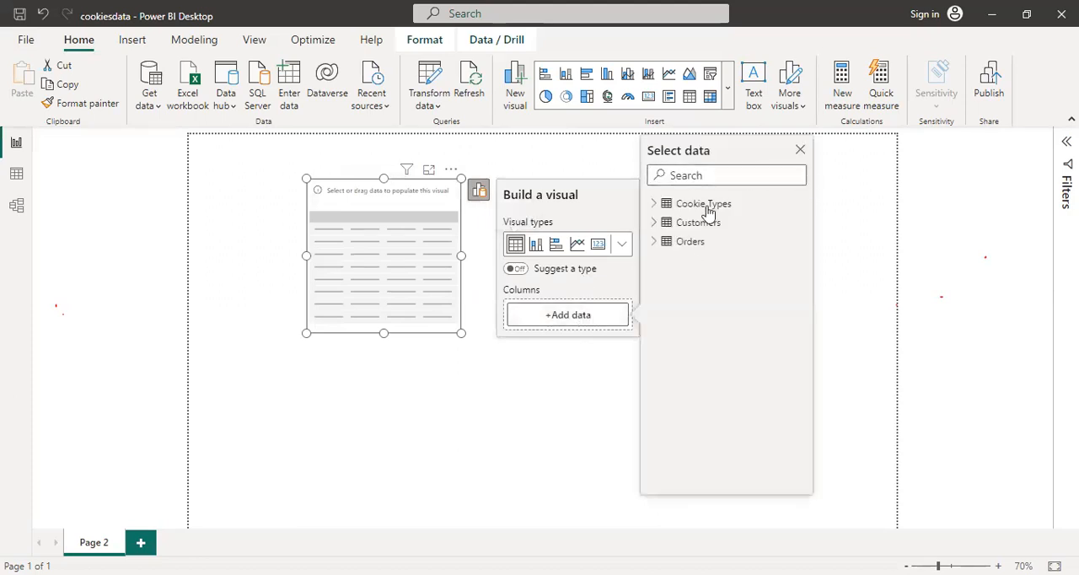
left_click(654, 222)
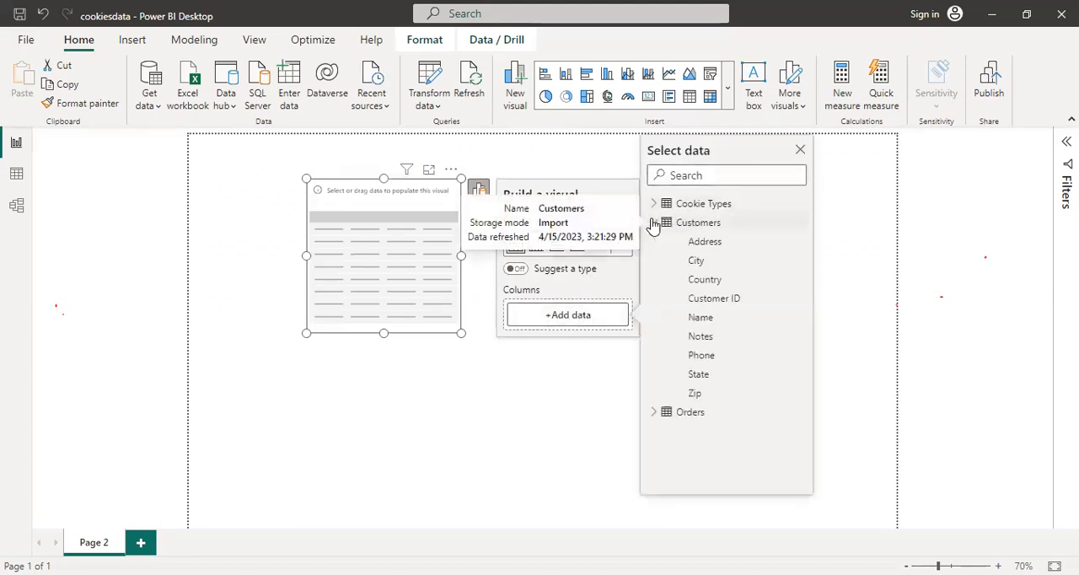
left_click(689, 325)
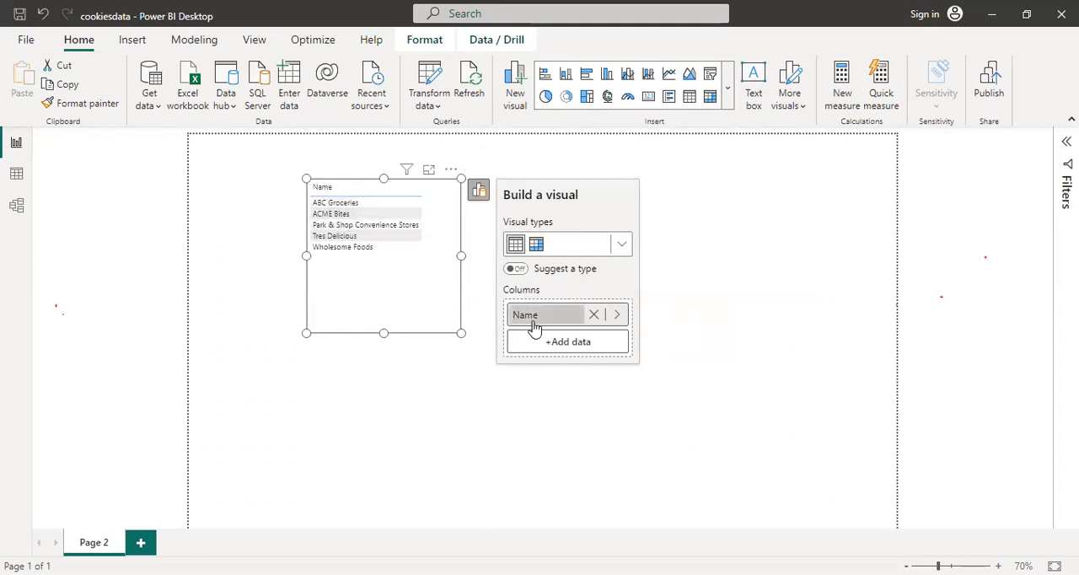
Add the Revenue field from the Orders table as a second column and widen the table visual to fit it
left_click(550, 346)
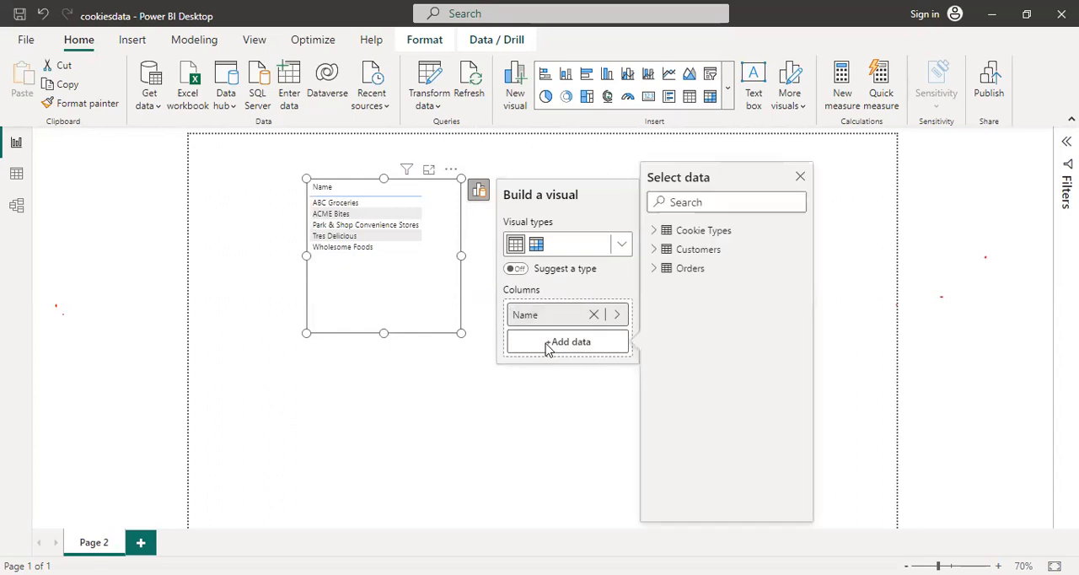
left_click(654, 268)
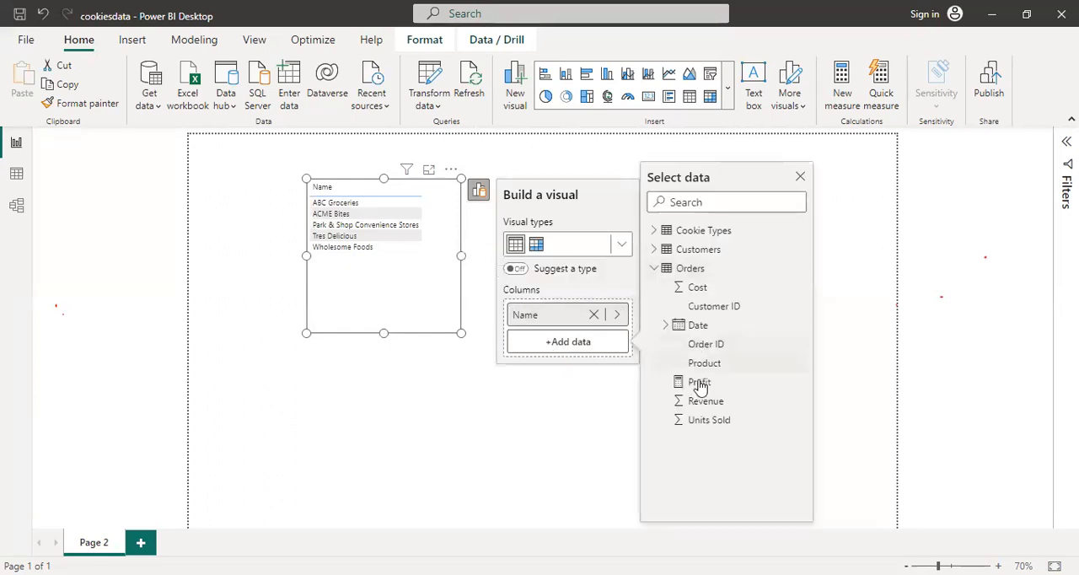
left_click(705, 402)
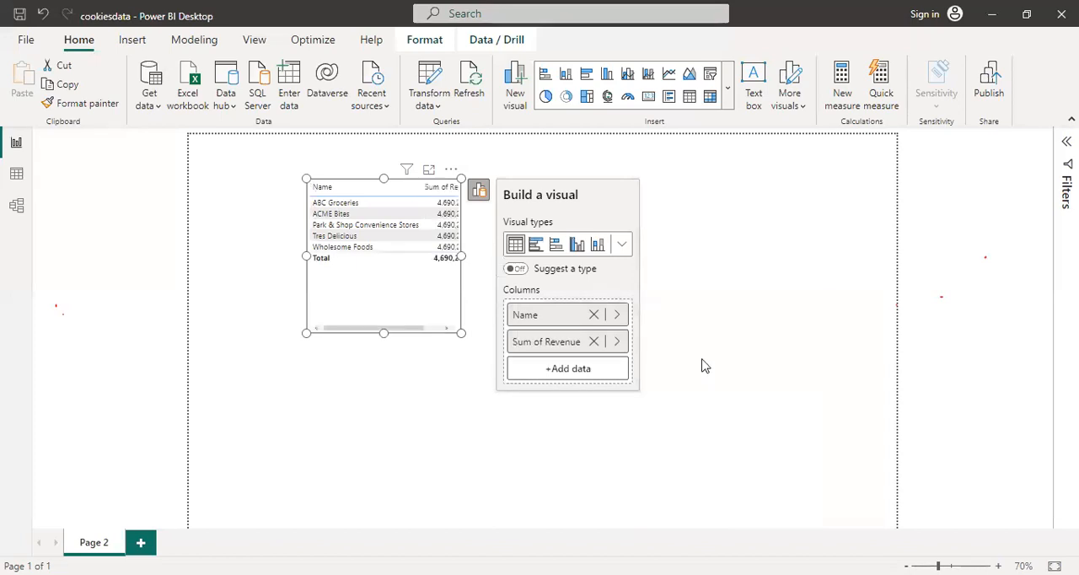
left_click(479, 192)
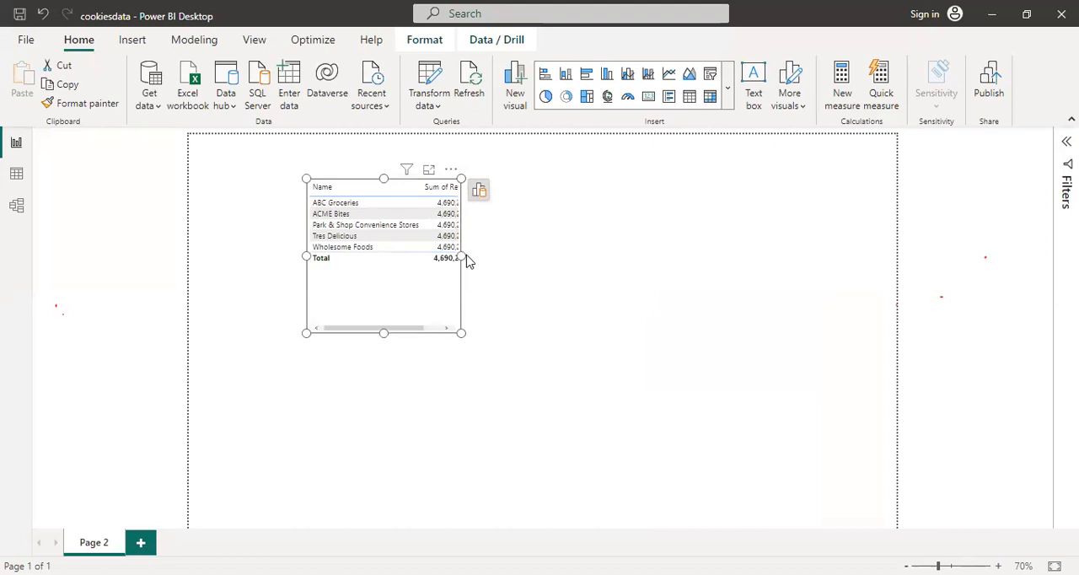
left_click_drag(463, 256, 530, 266)
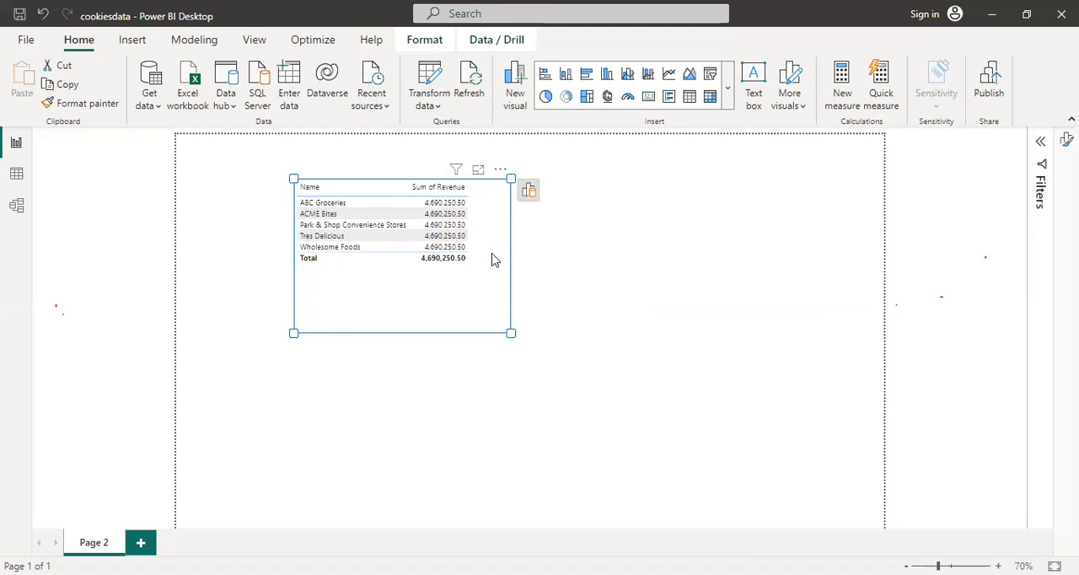
left_click(546, 280)
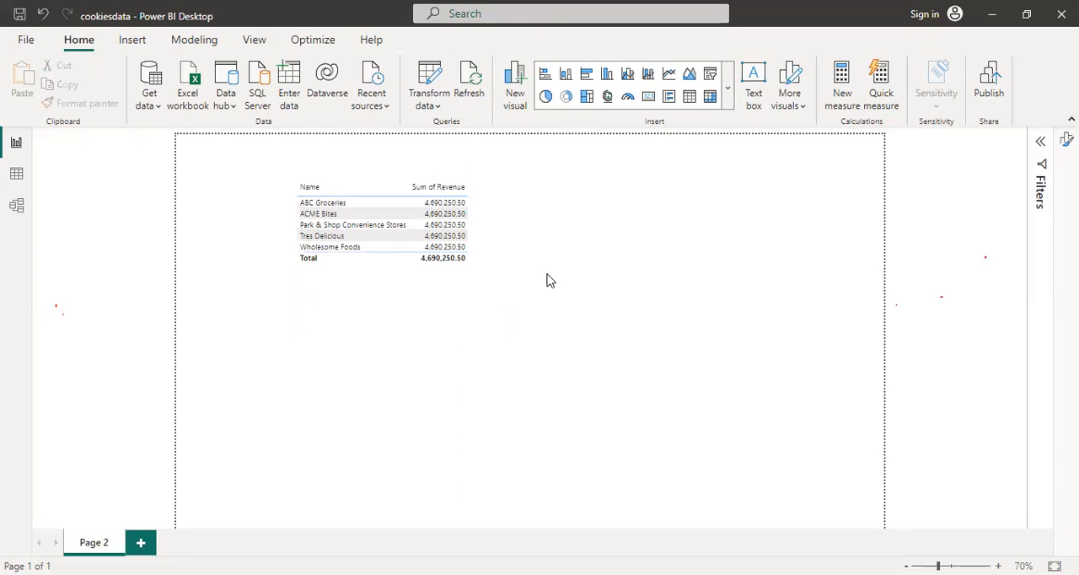
Set the font size of the table visual's values to 25
left_click(500, 267)
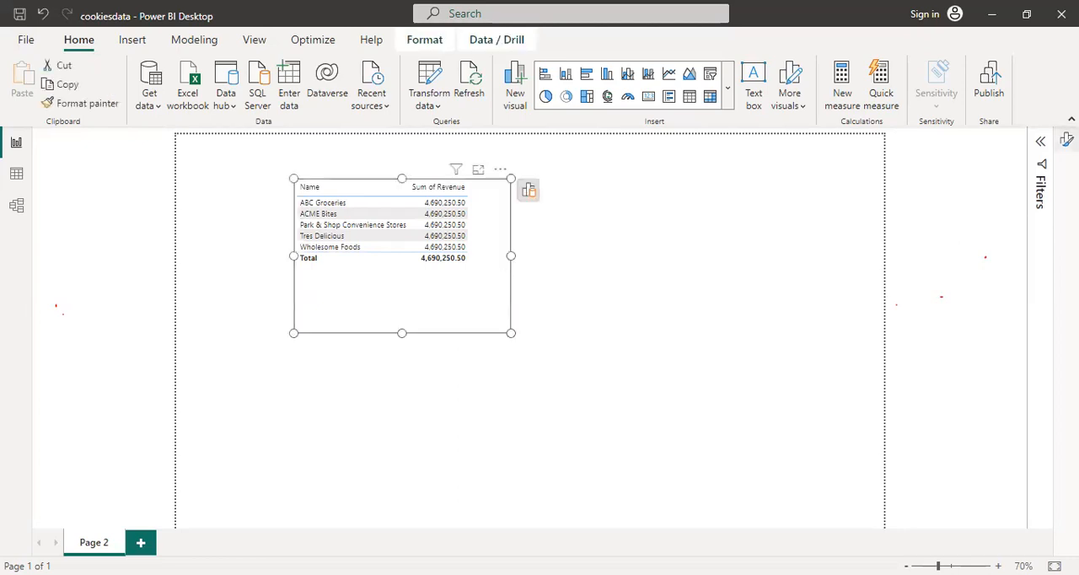
left_click(1066, 139)
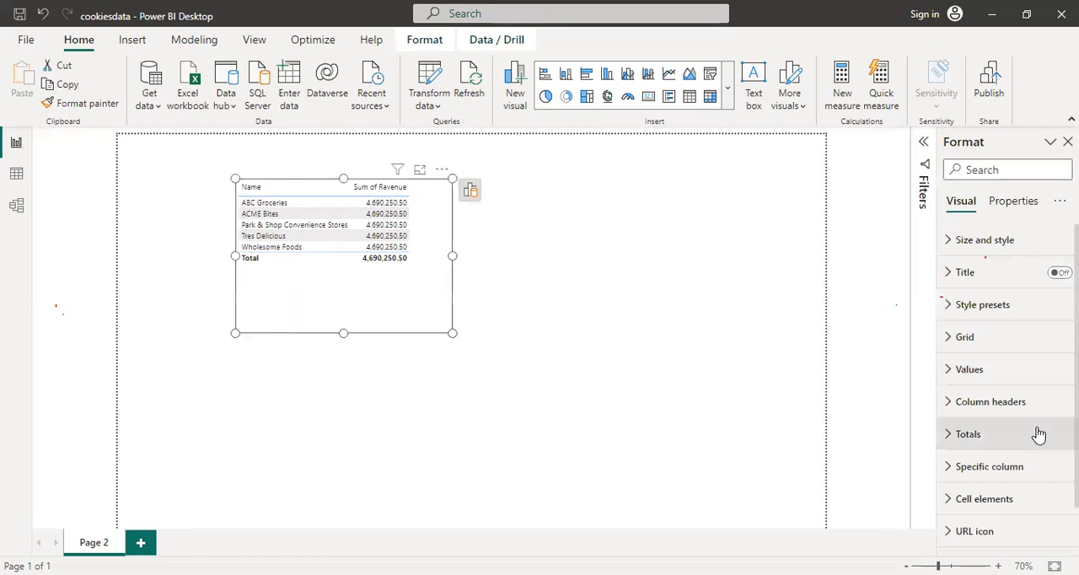
left_click(1002, 381)
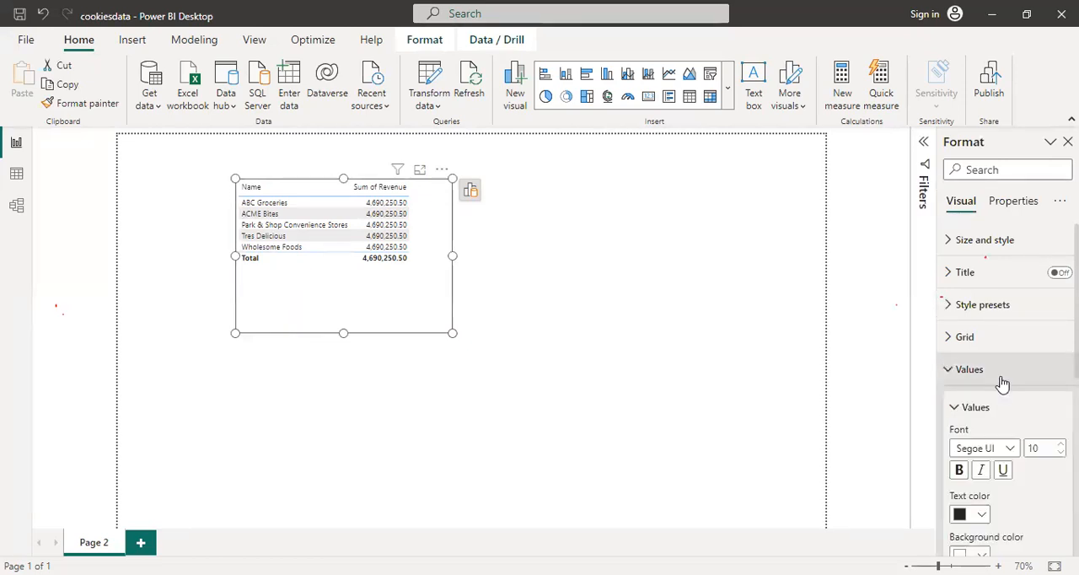
double_click(1041, 447)
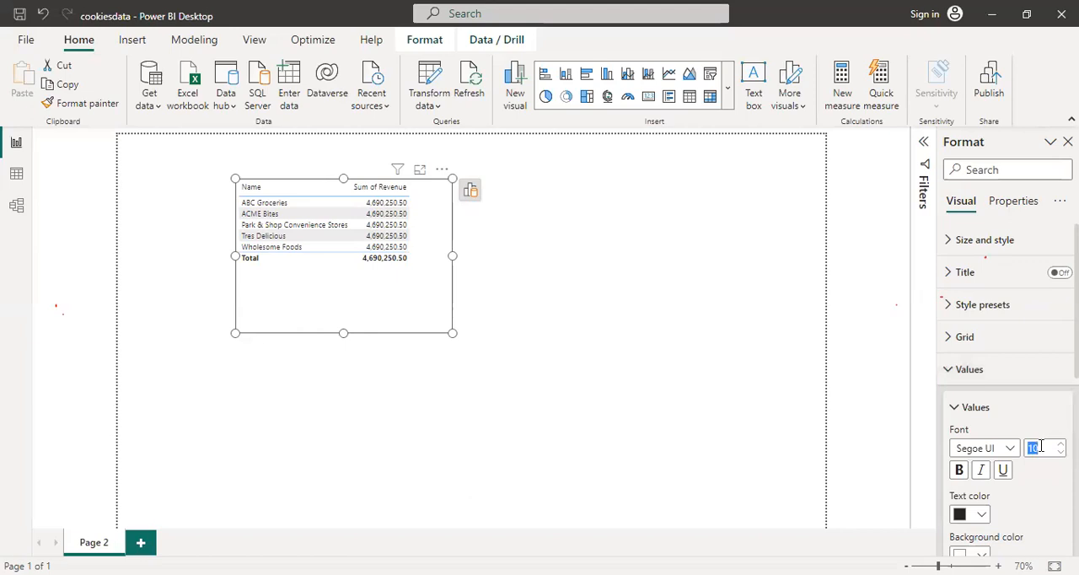
type("25")
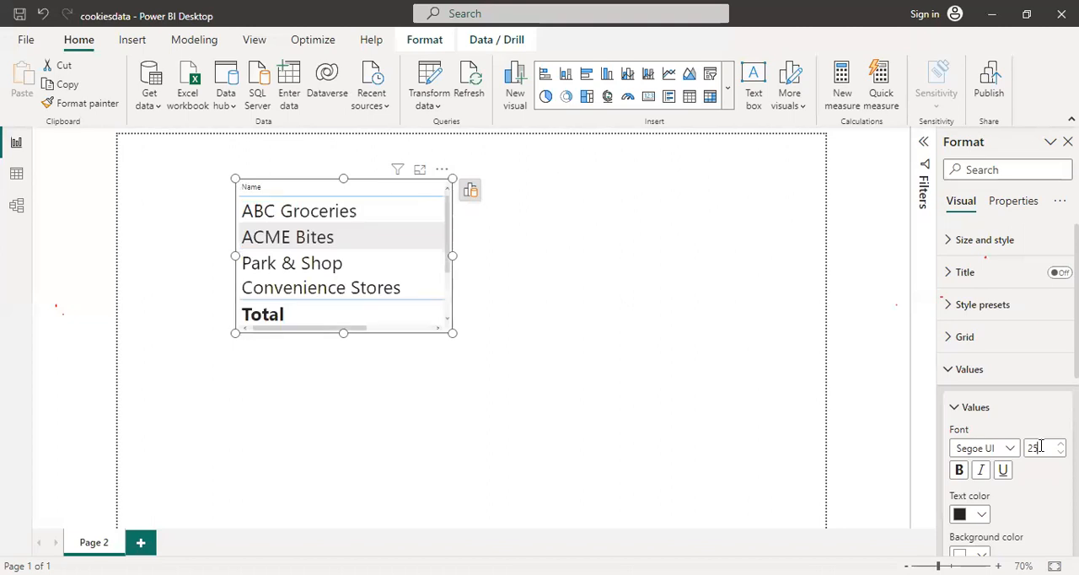
Enlarge the table visual in width and height so all customer rows and revenue figures fit
left_click_drag(452, 333, 607, 377)
left_click_drag(634, 410, 680, 445)
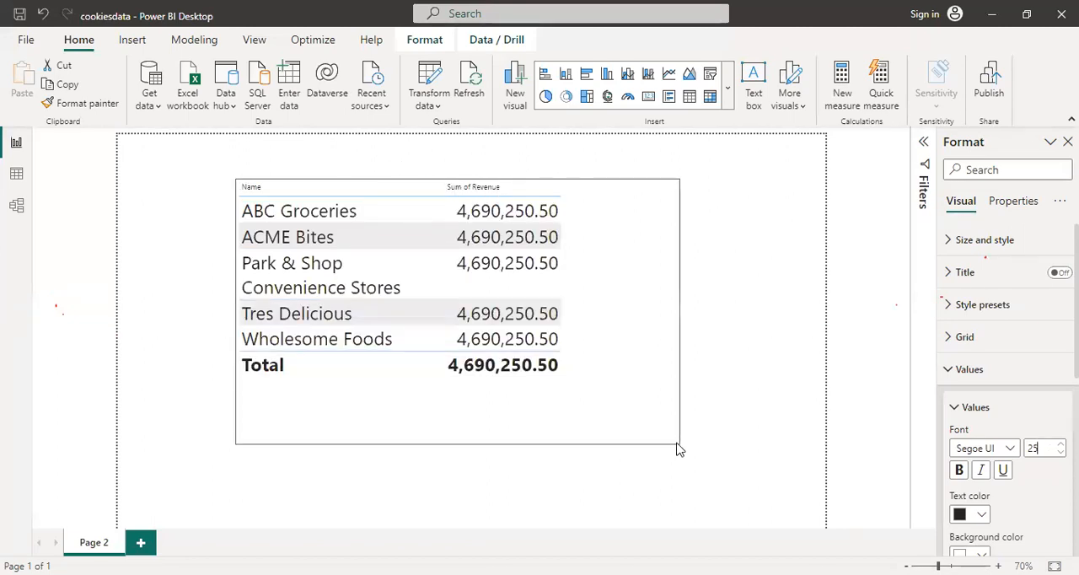
left_click(762, 439)
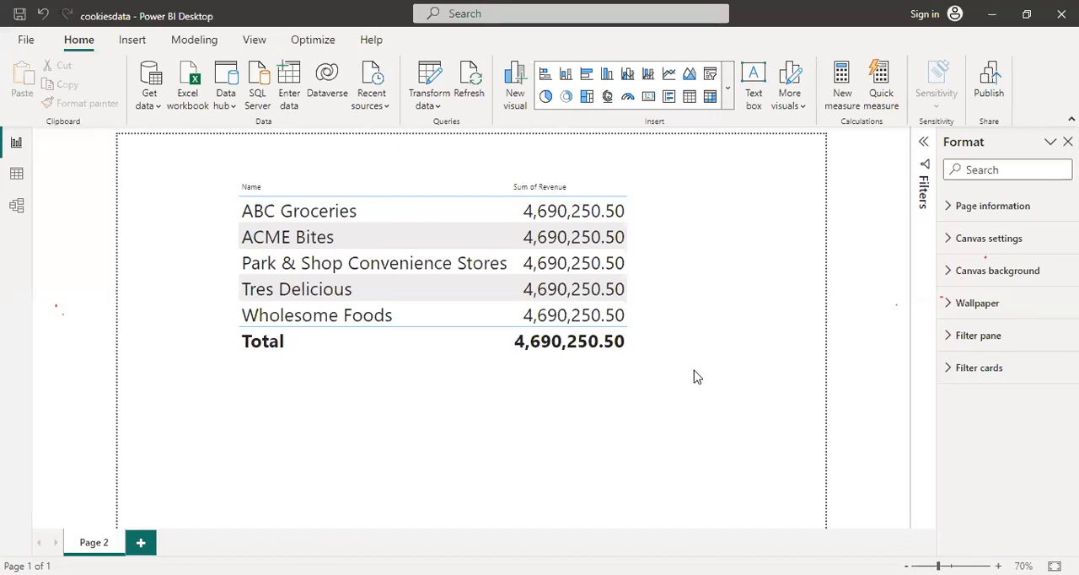
left_click(323, 238)
left_click(570, 232)
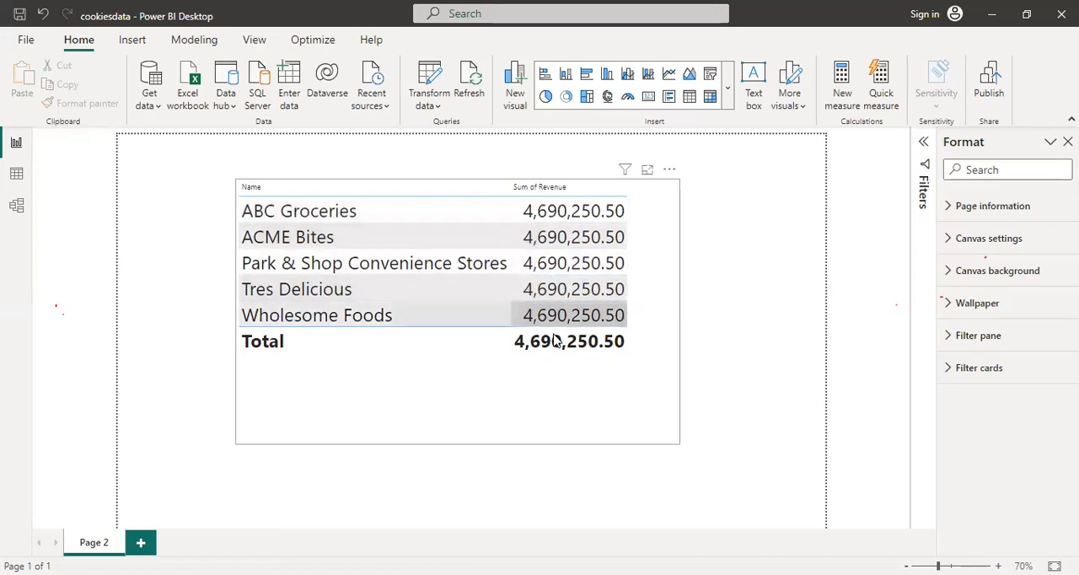
left_click(566, 381)
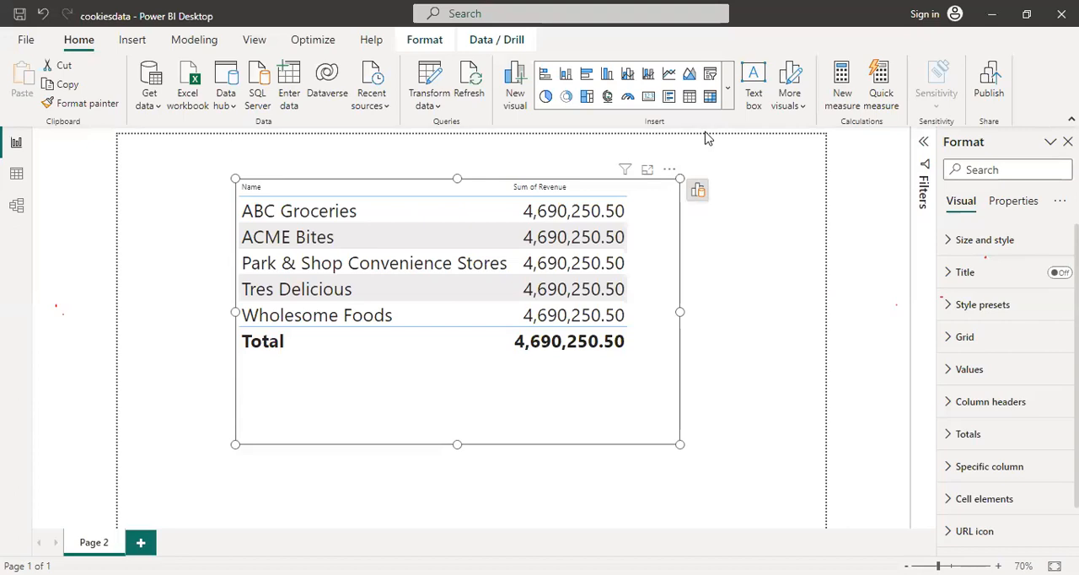
left_click(706, 317)
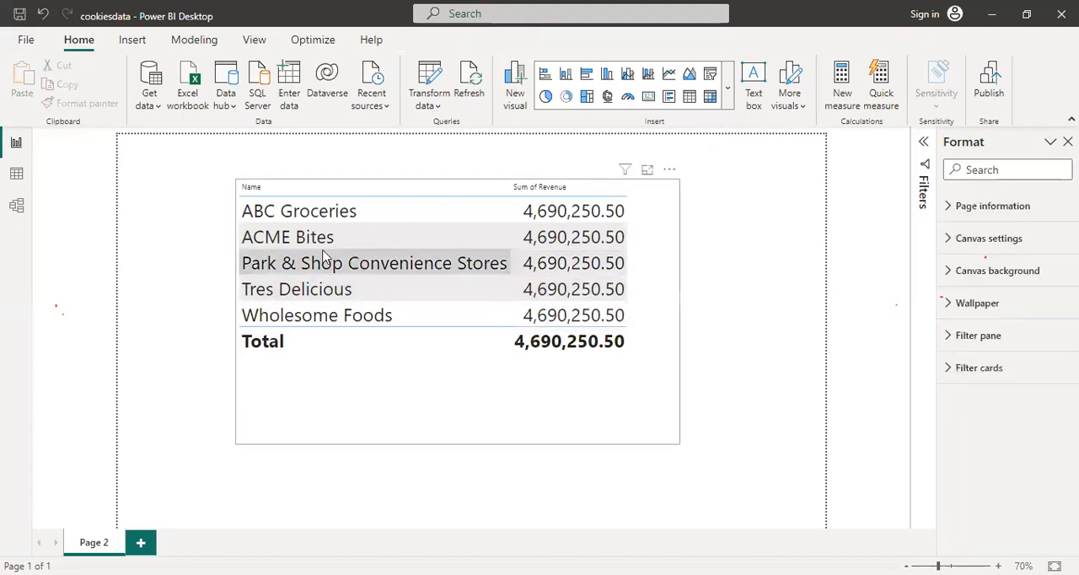
Create a relationship in the model view between Customer ID in Orders and Customer ID in Customers
left_click(14, 215)
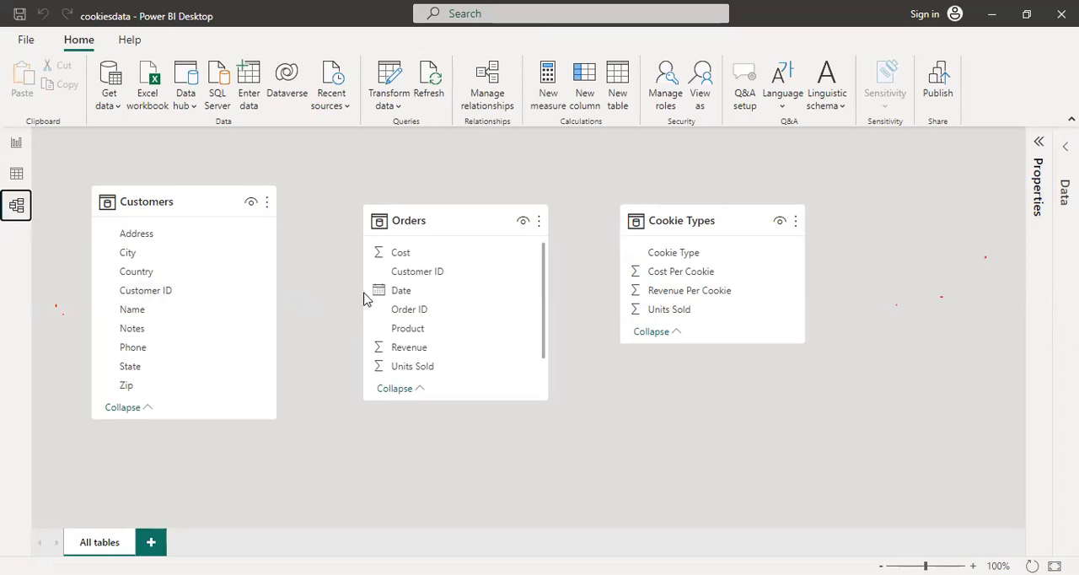
left_click(418, 278)
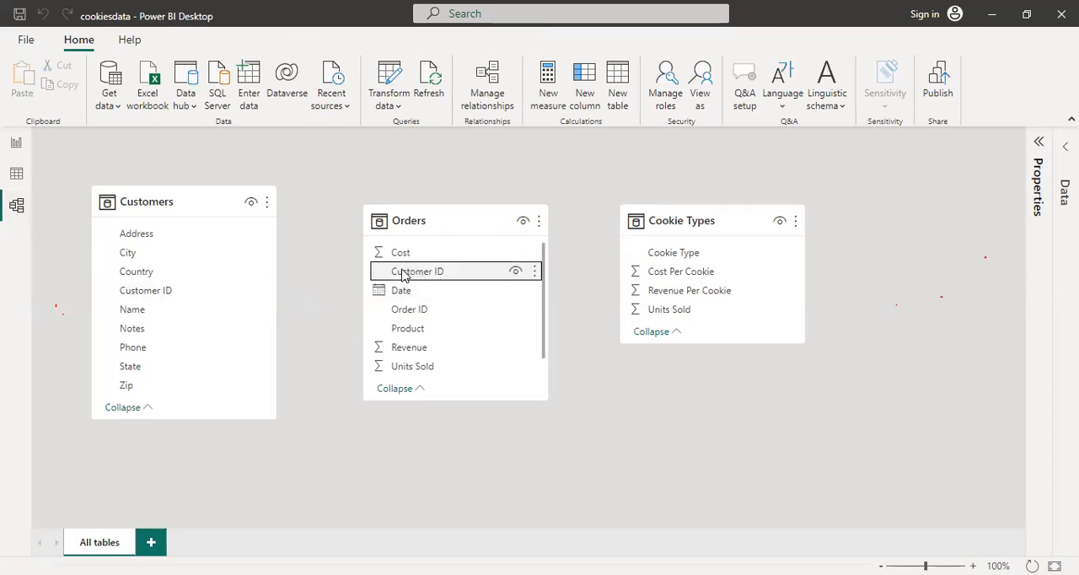
left_click_drag(299, 285, 152, 292)
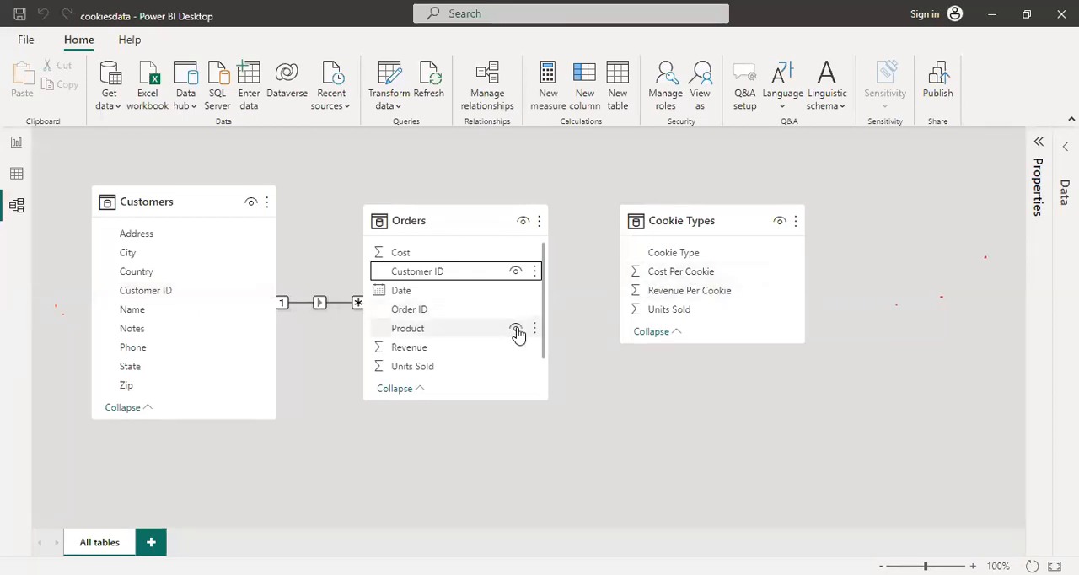
Relate Product in Orders to Cookie Type in Cookie Types, and return to the report page
left_click(486, 335)
left_click_drag(487, 335, 735, 263)
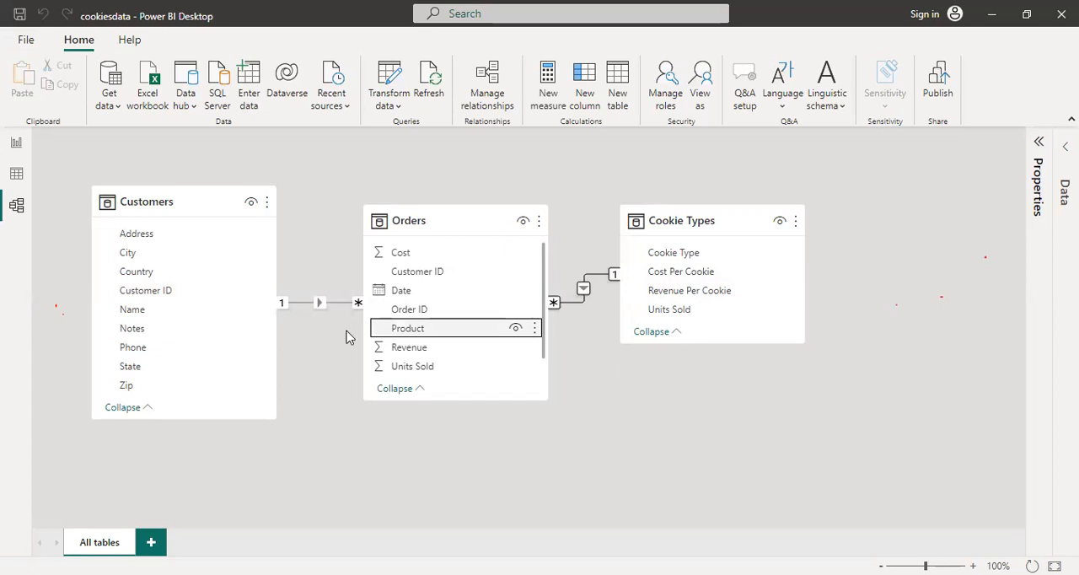
left_click(18, 145)
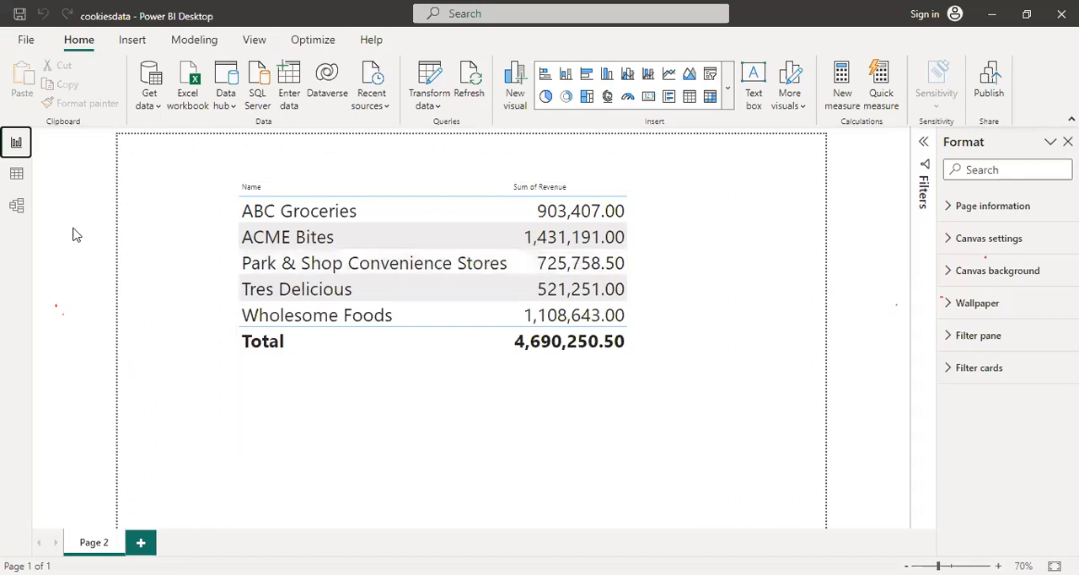
Delete the relationship between the Customers and Orders tables in the model view
left_click(17, 208)
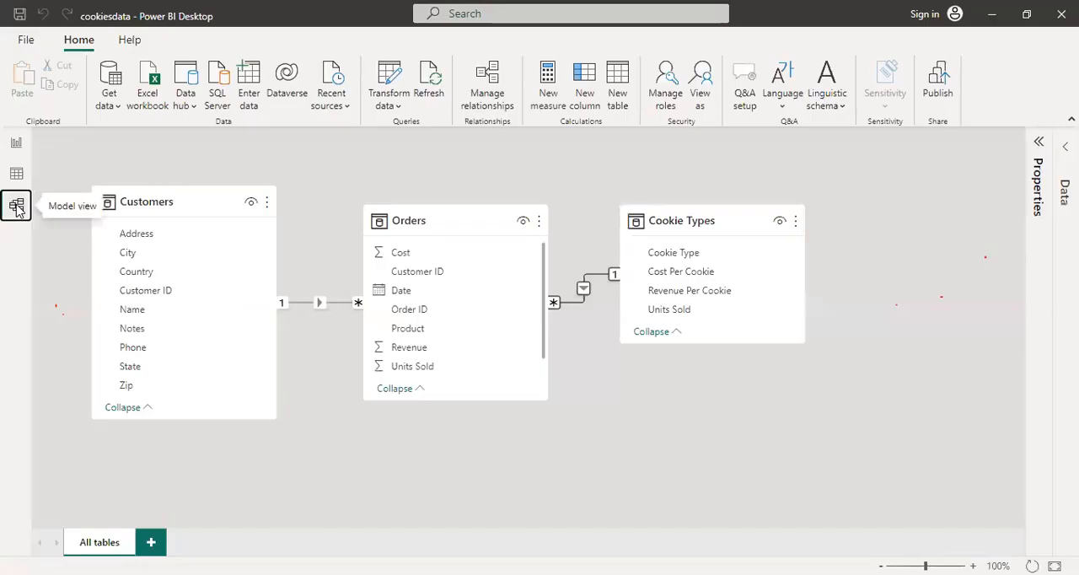
right_click(319, 305)
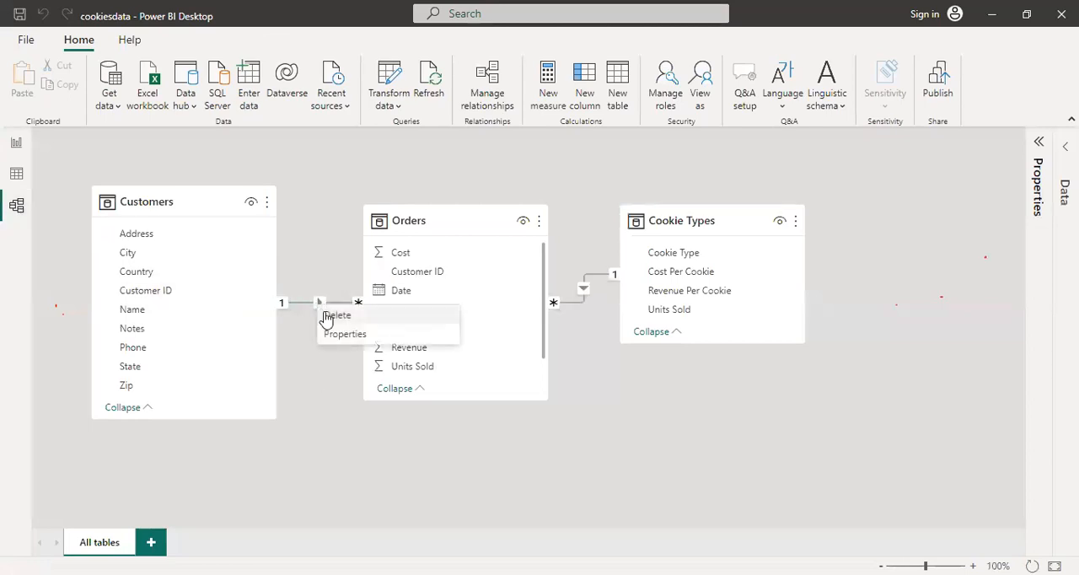
key("Escape")
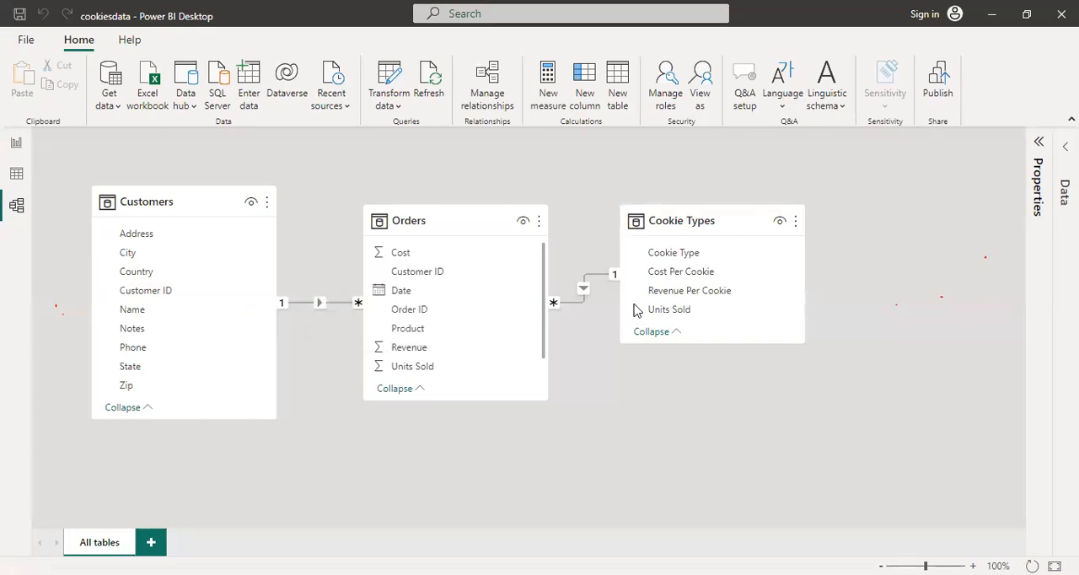
left_click(585, 291)
key("Delete")
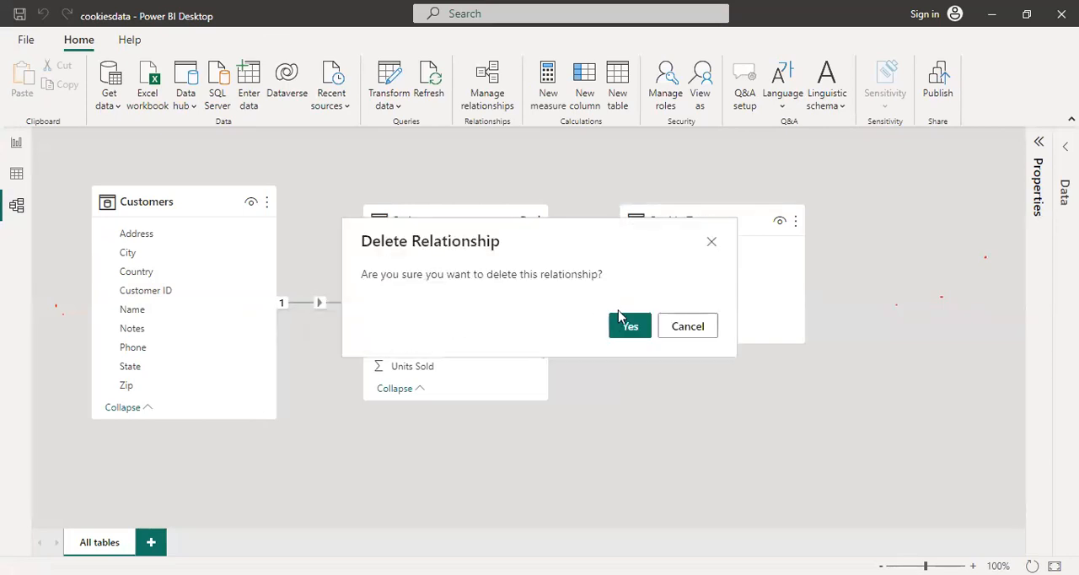
left_click(630, 332)
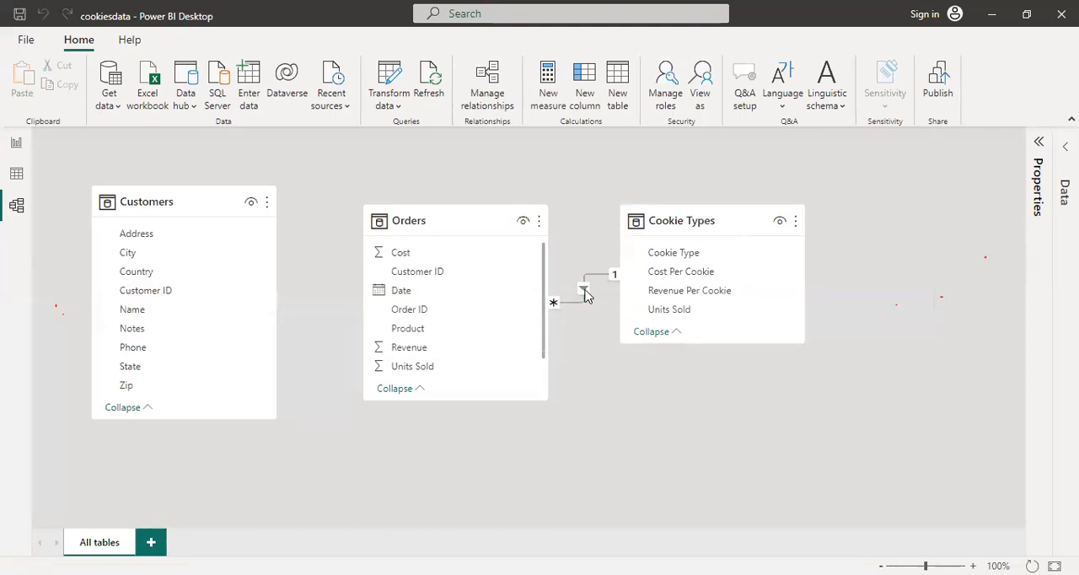
Delete the relationship between the Orders and Cookie Types tables
right_click(584, 293)
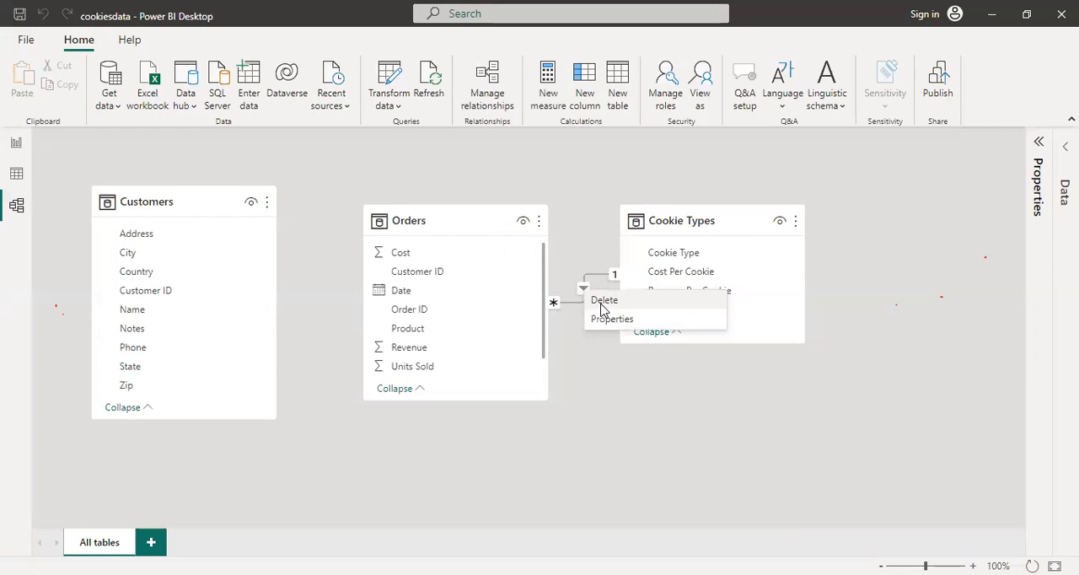
left_click(622, 307)
left_click(628, 328)
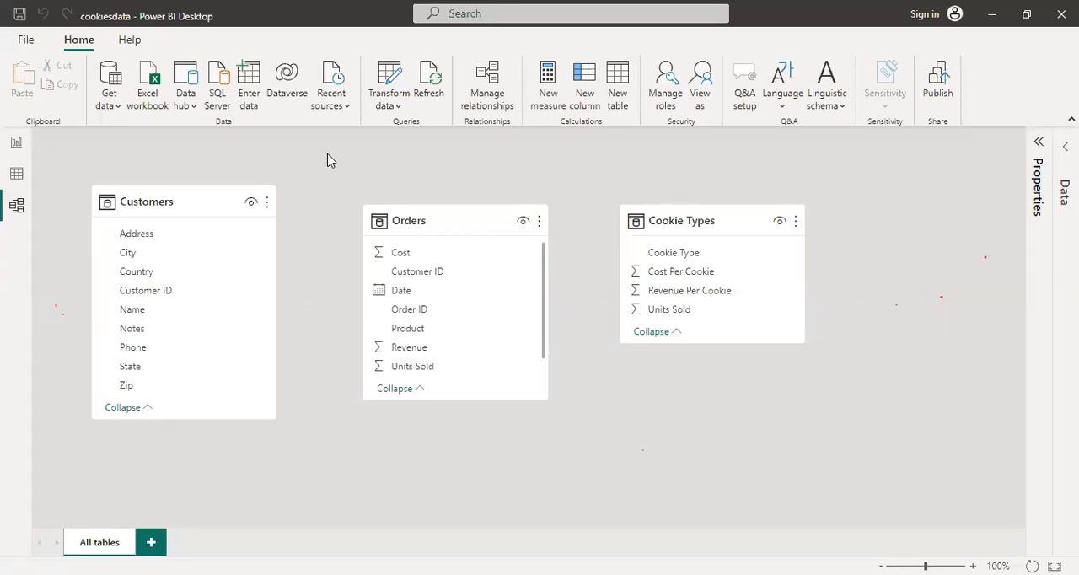
Compare the rows of the Customers and Orders tables in the data view, focusing on their shared Customer ID column
left_click(17, 174)
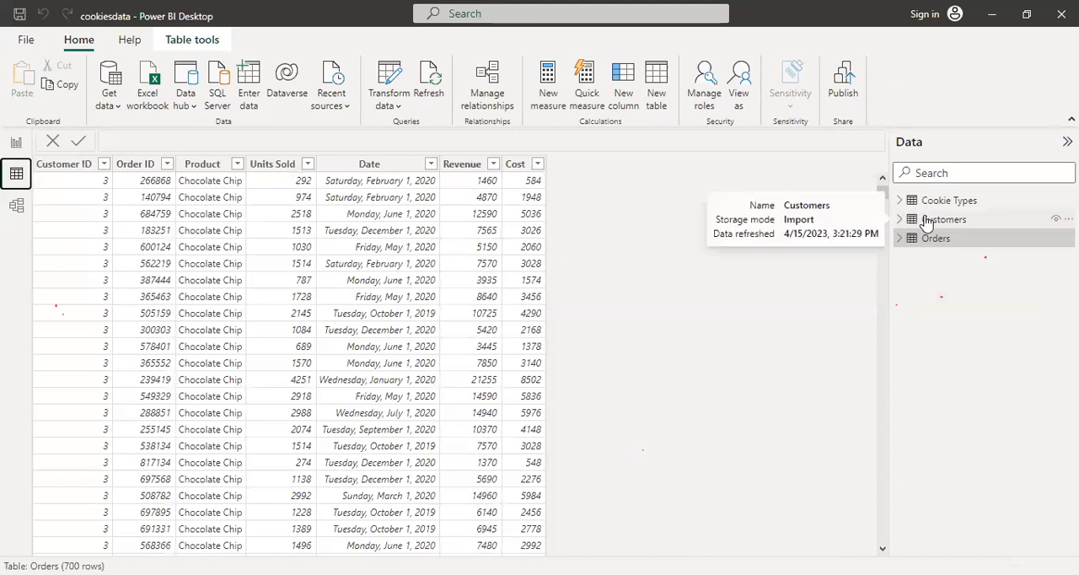
left_click(927, 220)
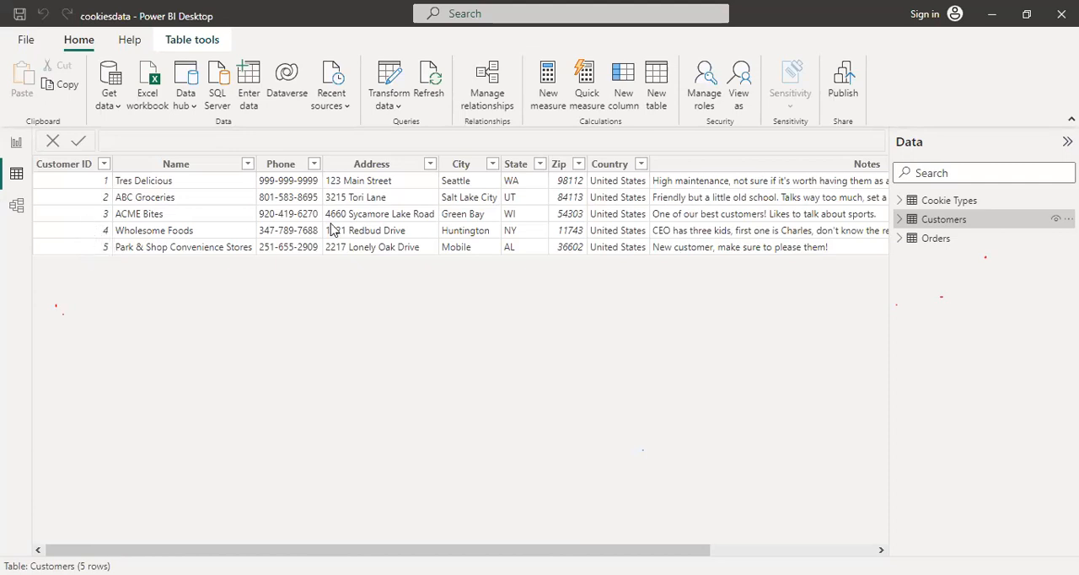
left_click(937, 241)
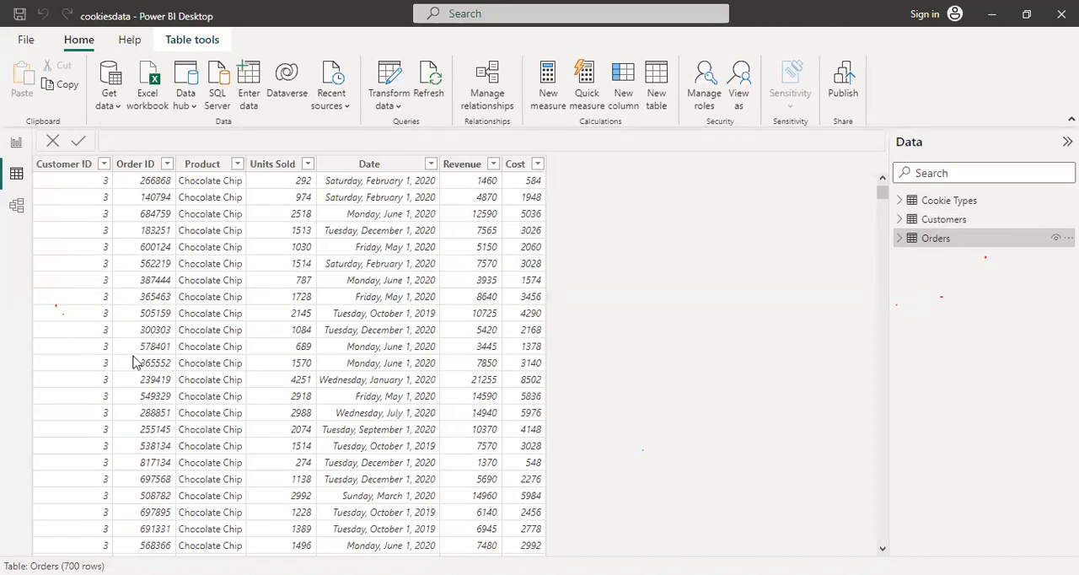
left_click(943, 219)
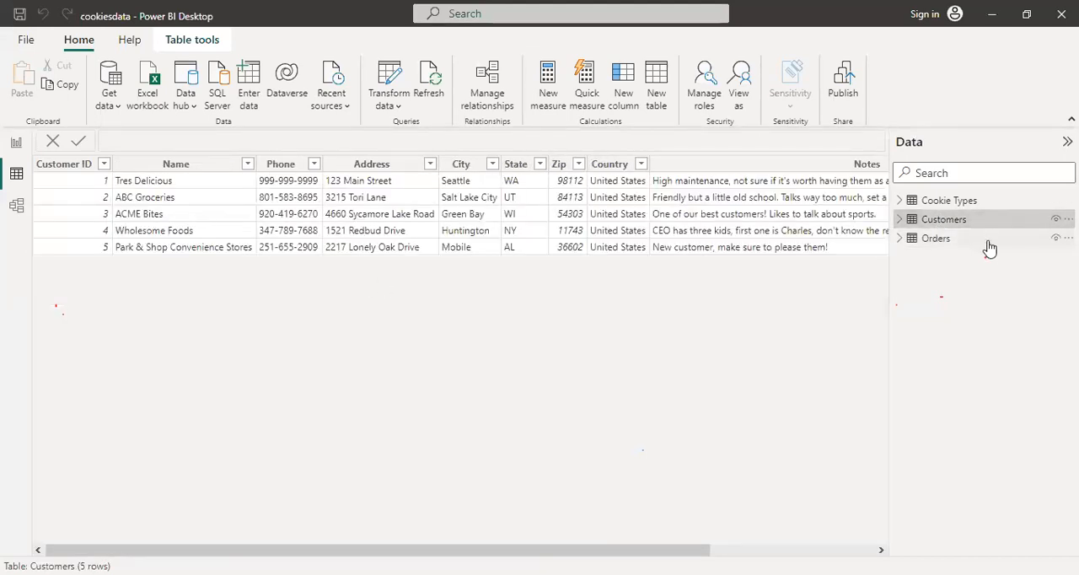
left_click(927, 241)
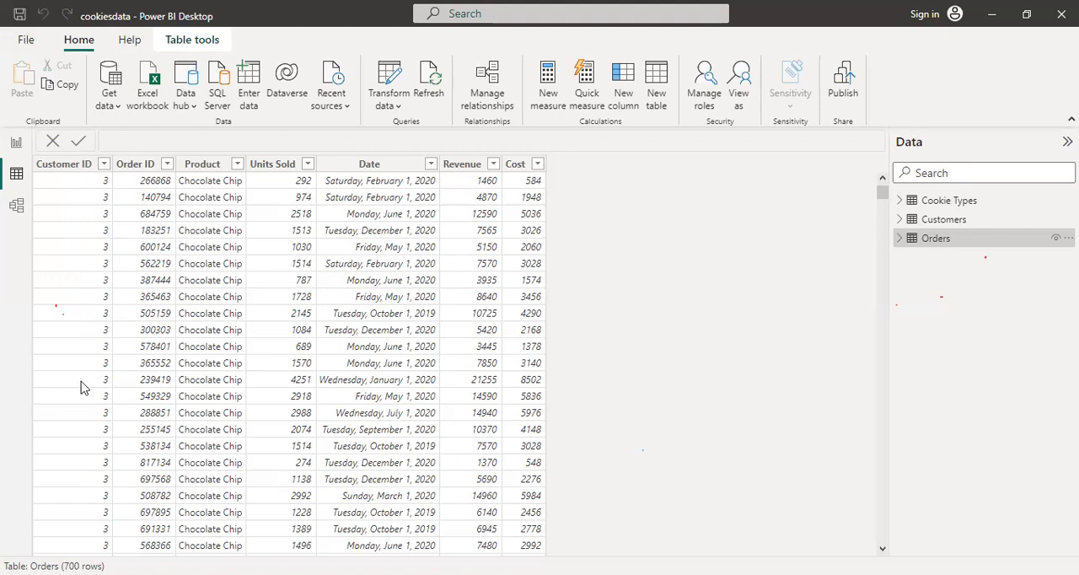
left_click(911, 221)
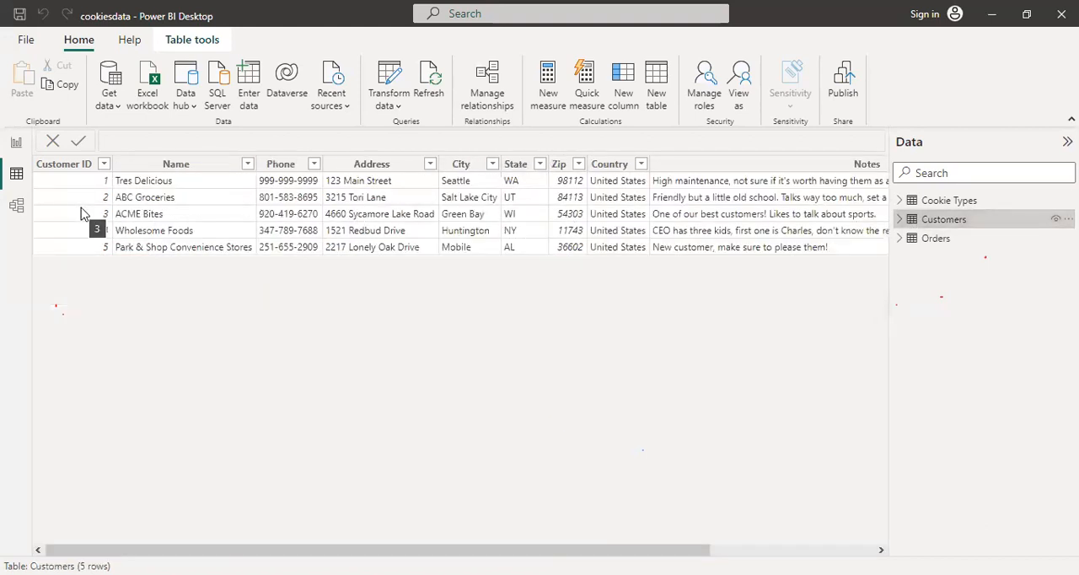
Examine the full field list of Orders alongside the Cookie Types fields in the model view
left_click(16, 206)
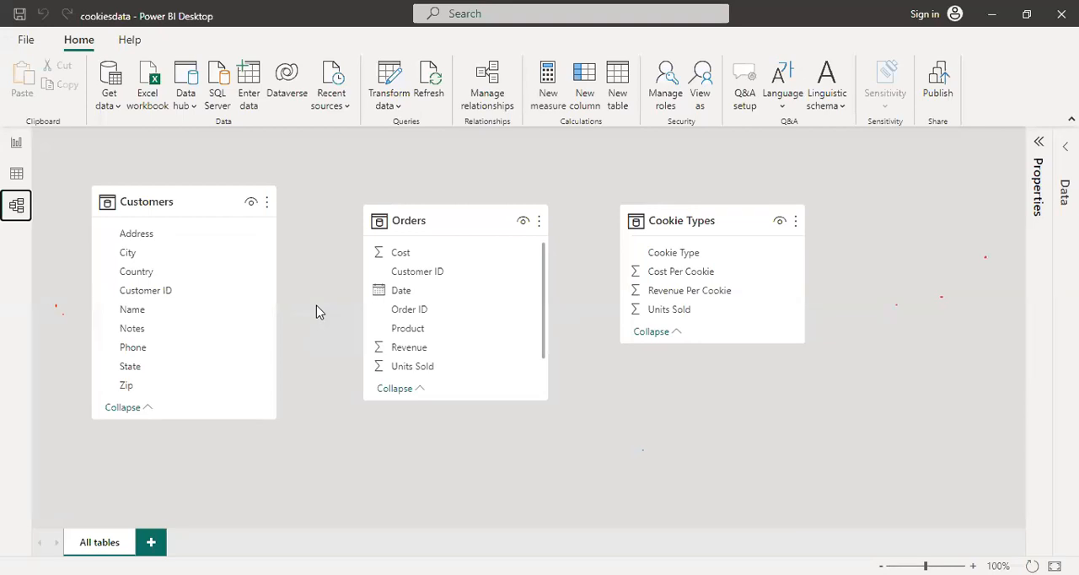
left_click(473, 134)
scroll(544, 371, "down", 1)
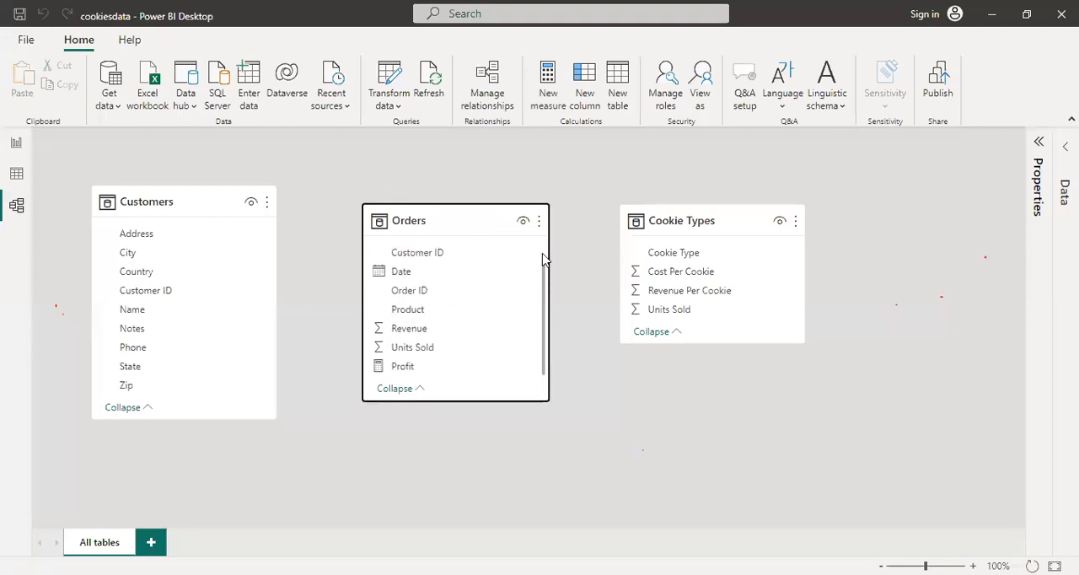
scroll(543, 260, "up", 1)
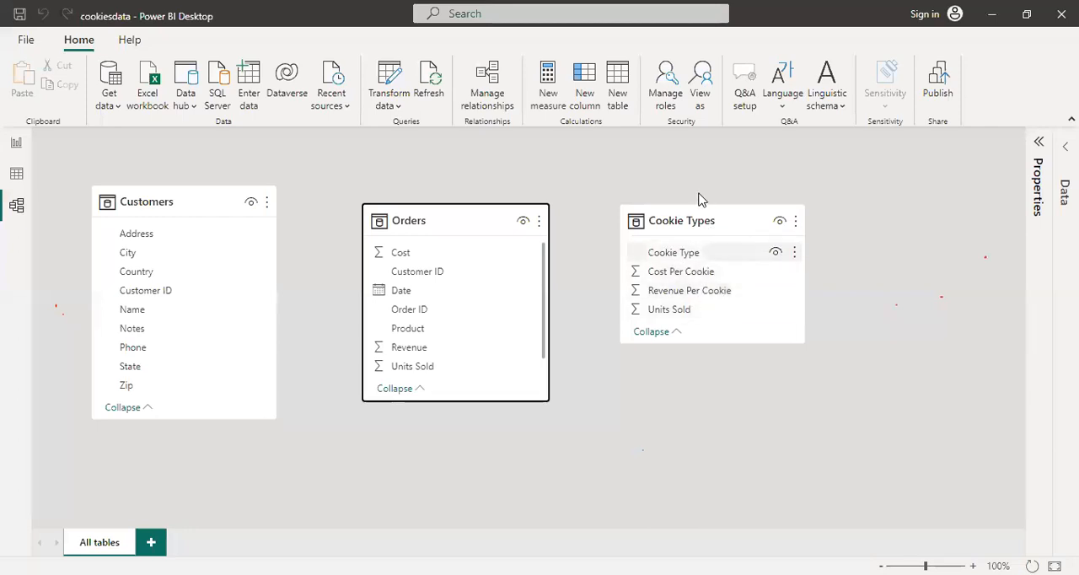
mouse_move(665, 242)
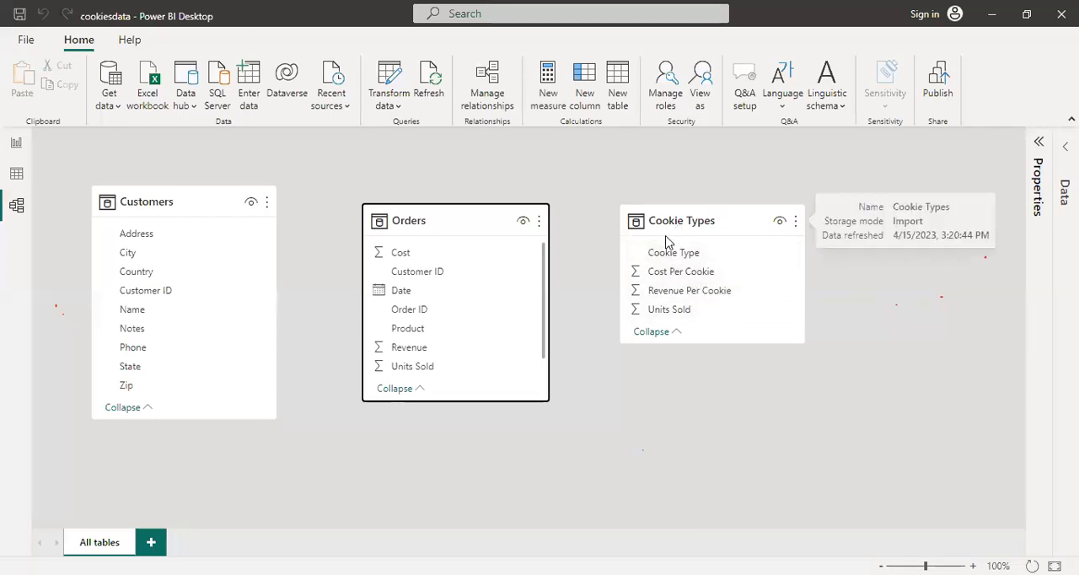
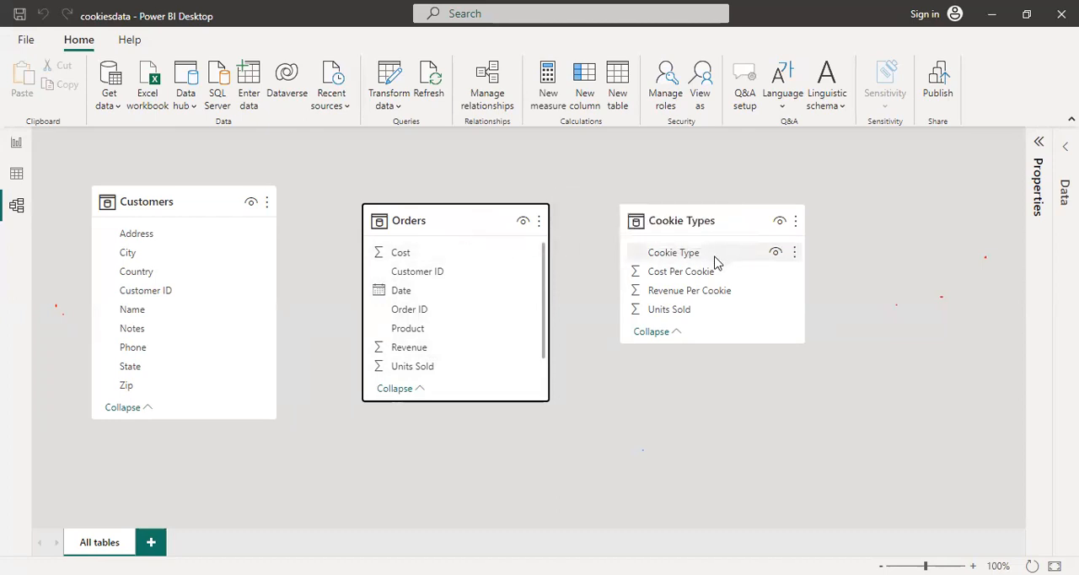
Compare the Cookie Type column of Cookie Types with the Product column of Orders in the data view
left_click(18, 183)
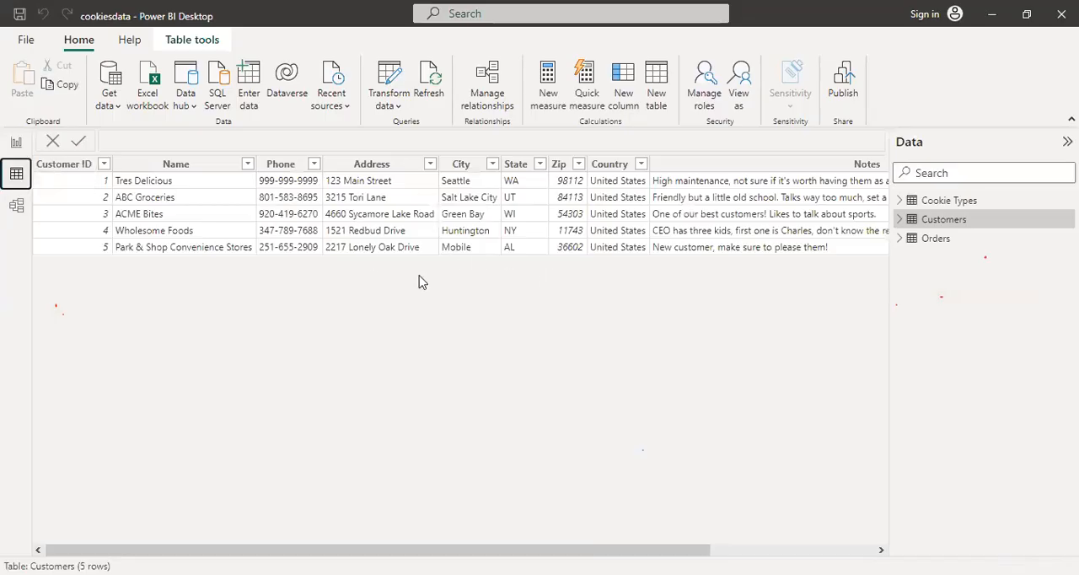
left_click(923, 206)
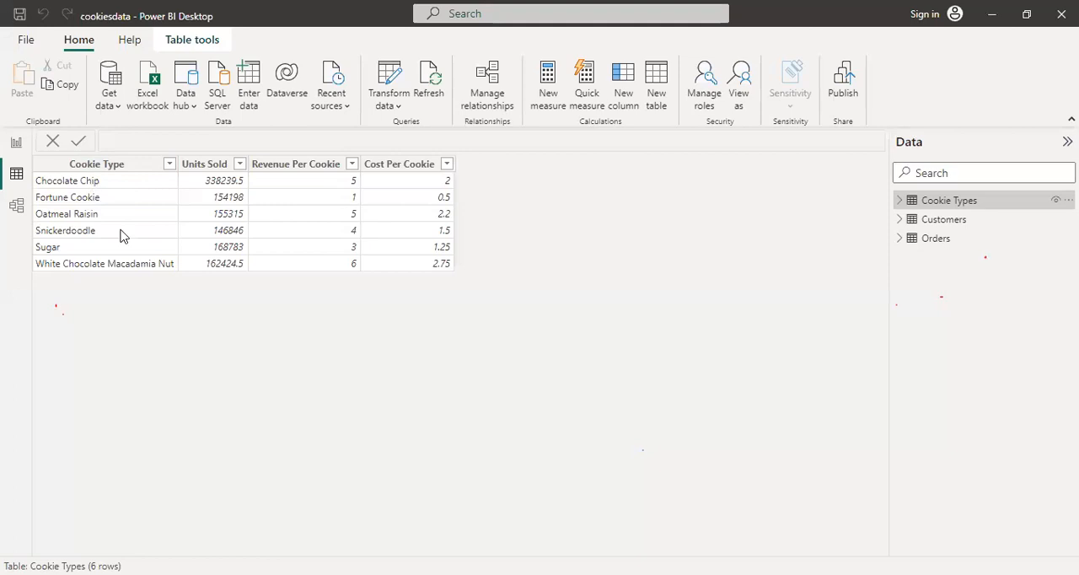
left_click(927, 243)
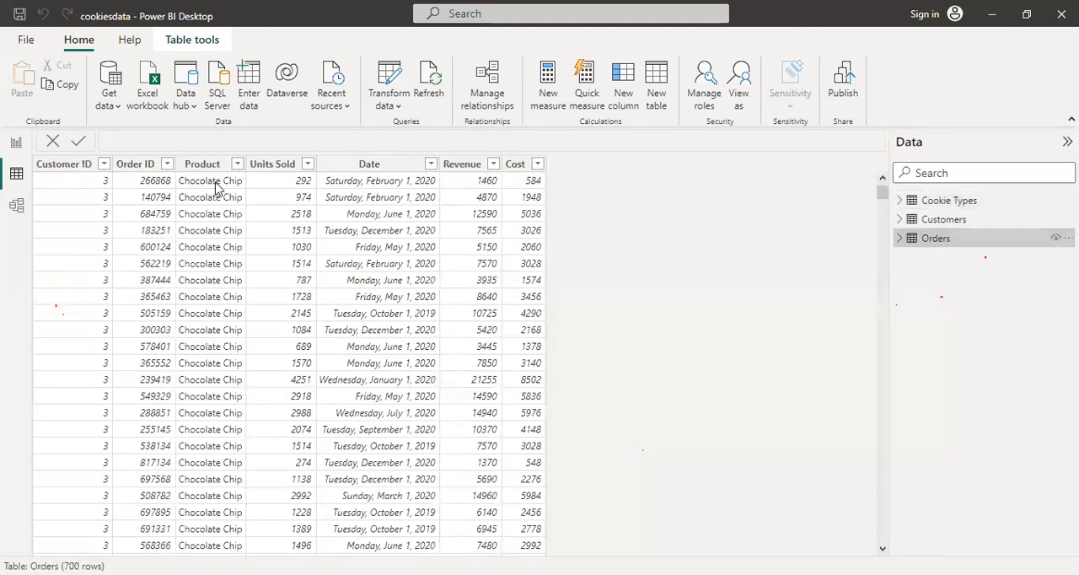
left_click(950, 223)
left_click(950, 202)
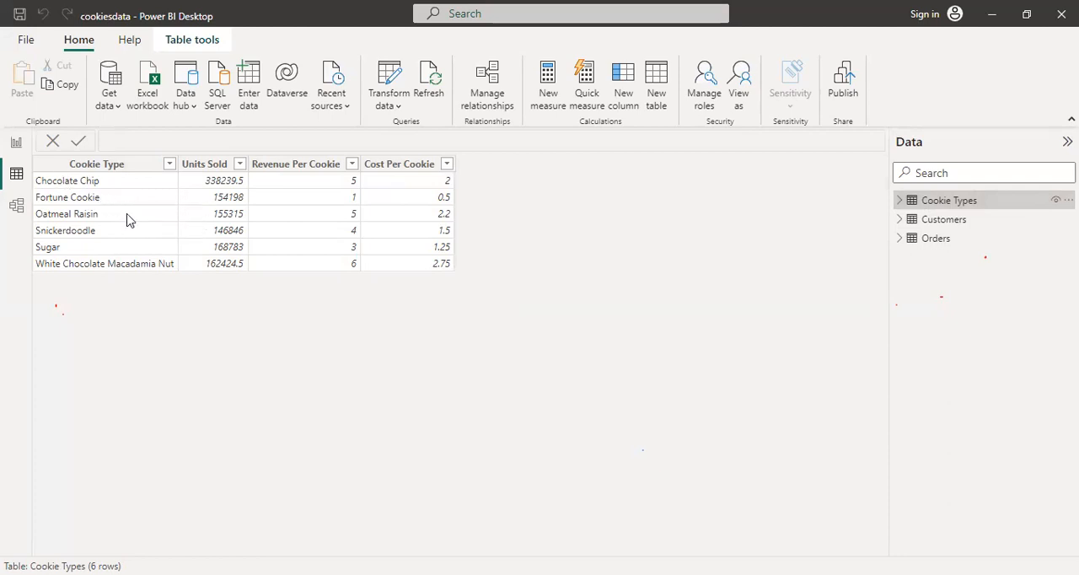
left_click(18, 207)
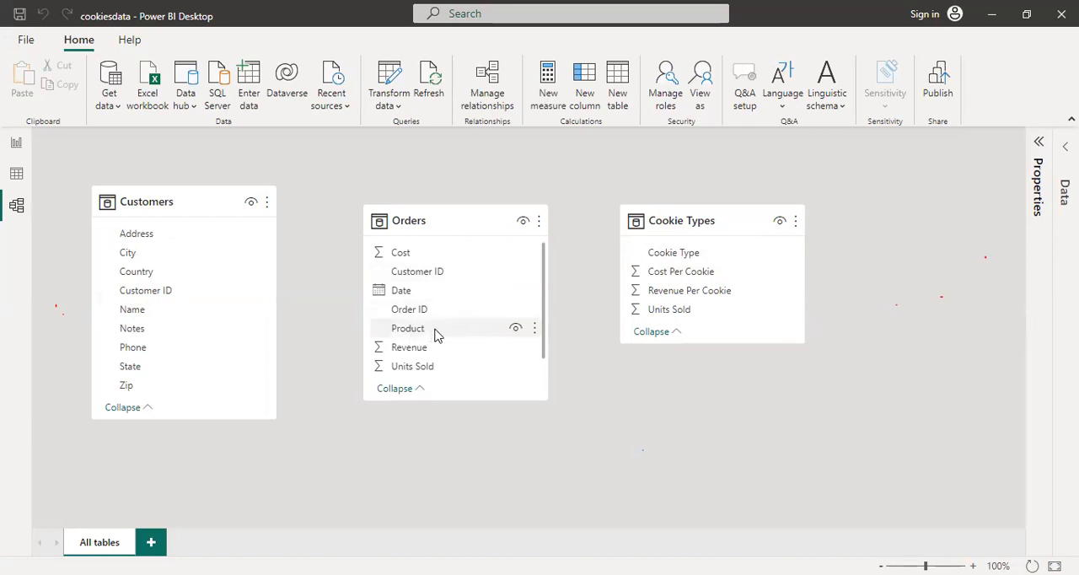
left_click(198, 208)
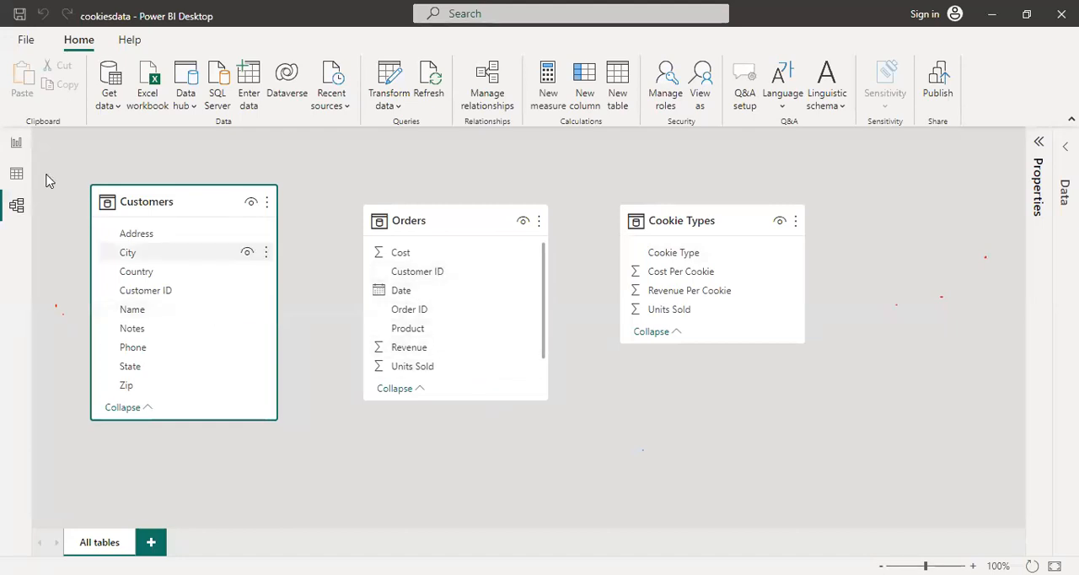
Review the rows of Orders, Customers and Cookie Types in the data view, checking their shared columns
left_click(17, 174)
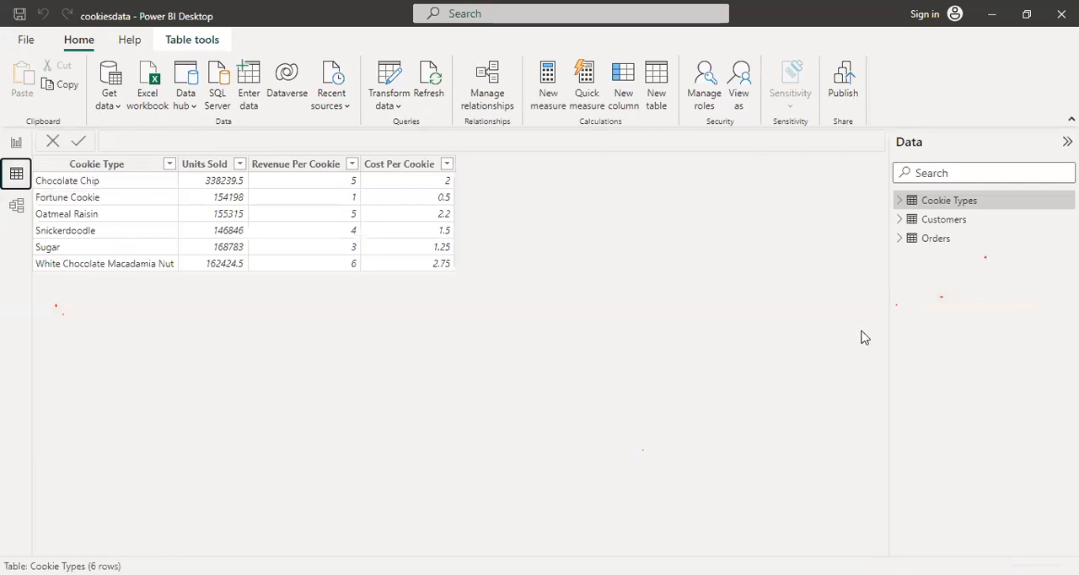
left_click(967, 244)
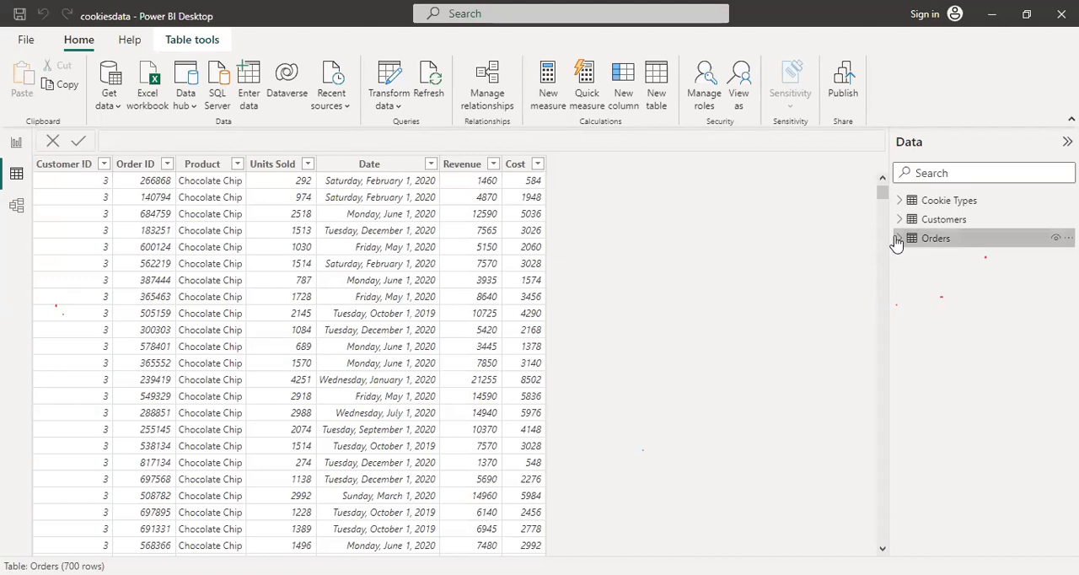
left_click_drag(881, 199, 207, 285)
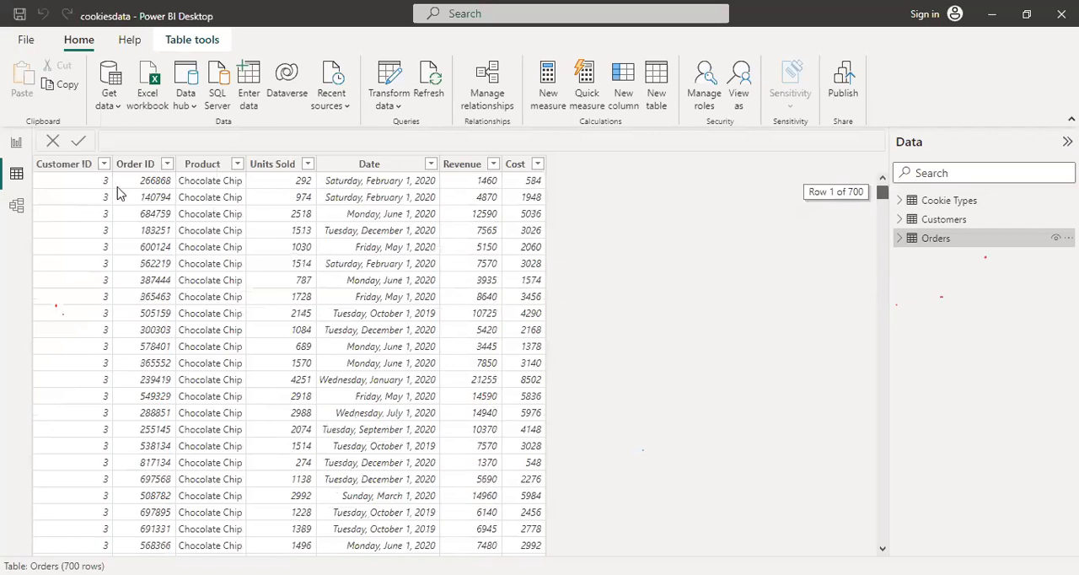
left_click_drag(118, 193, 118, 193)
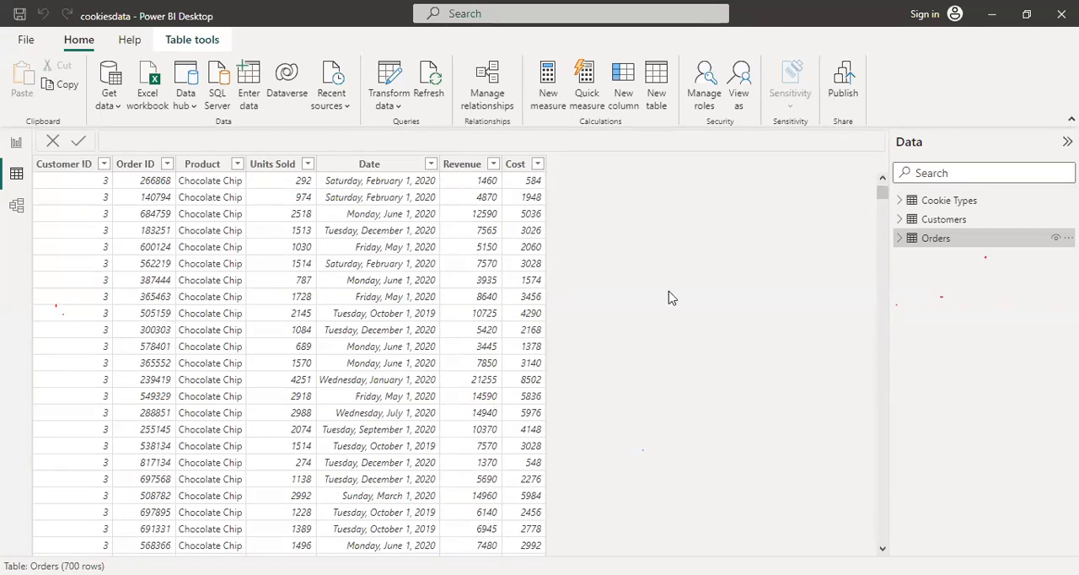
left_click(957, 220)
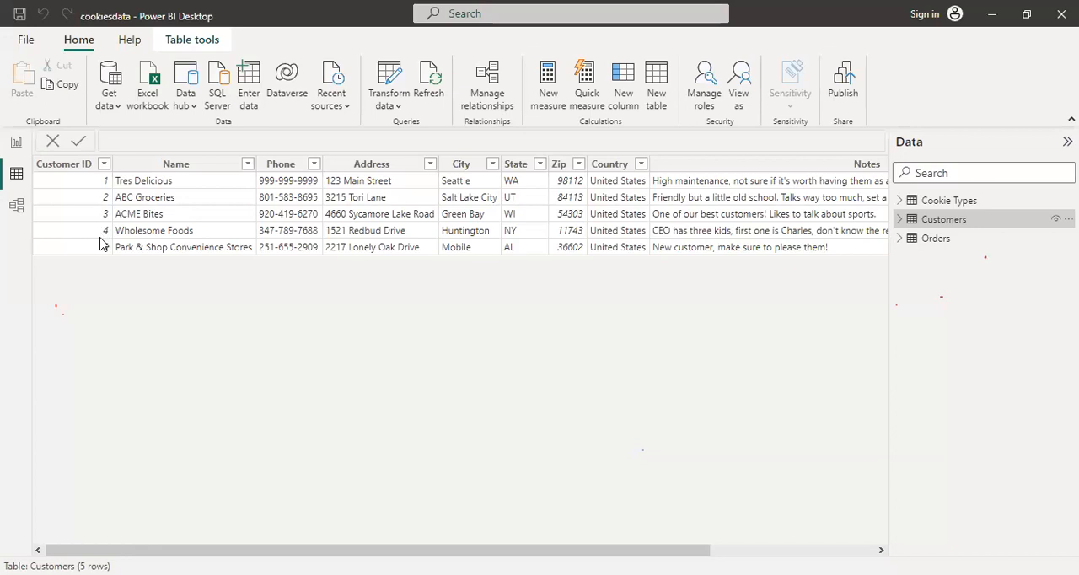
left_click(919, 203)
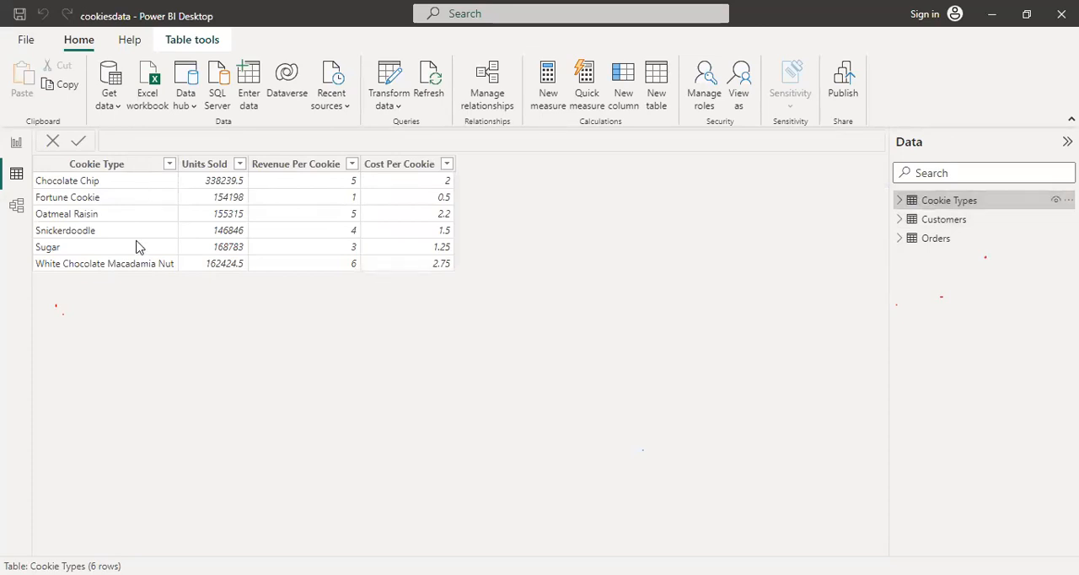
left_click(941, 241)
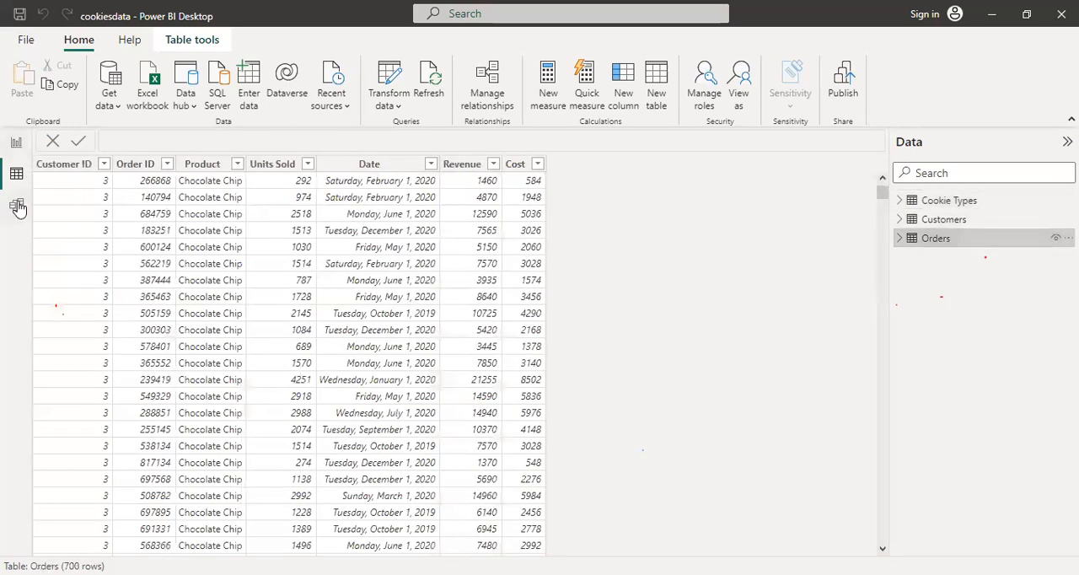
Enlarge the Orders table card in the model view so that all of its fields fit
left_click(17, 207)
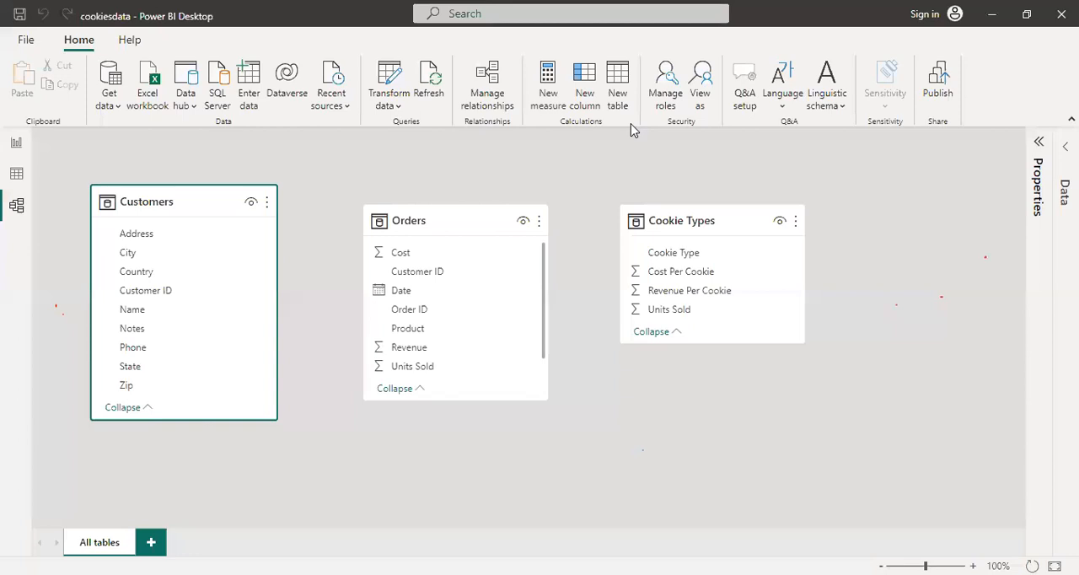
left_click(579, 178)
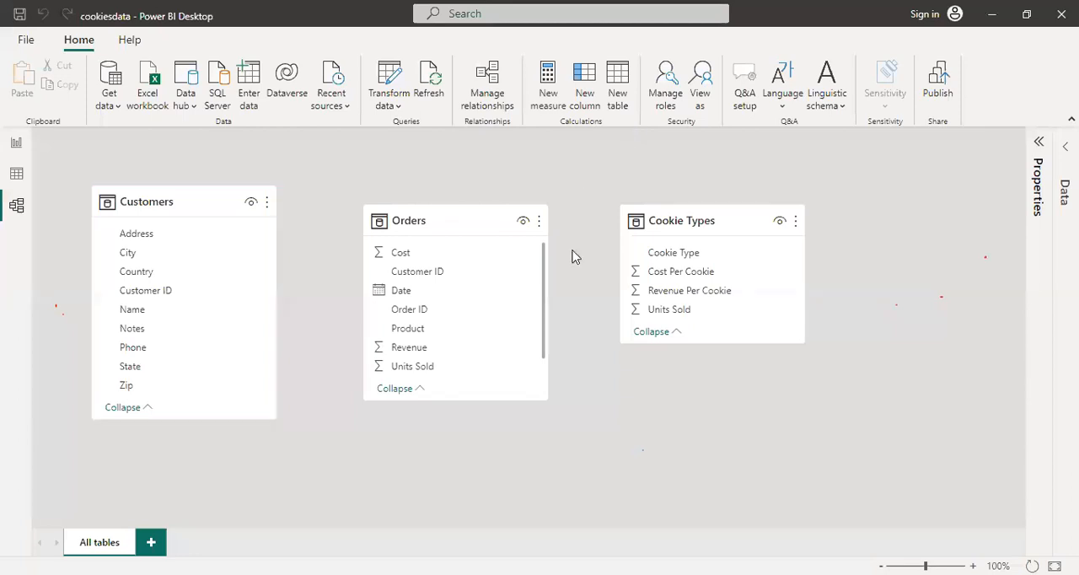
left_click(532, 393)
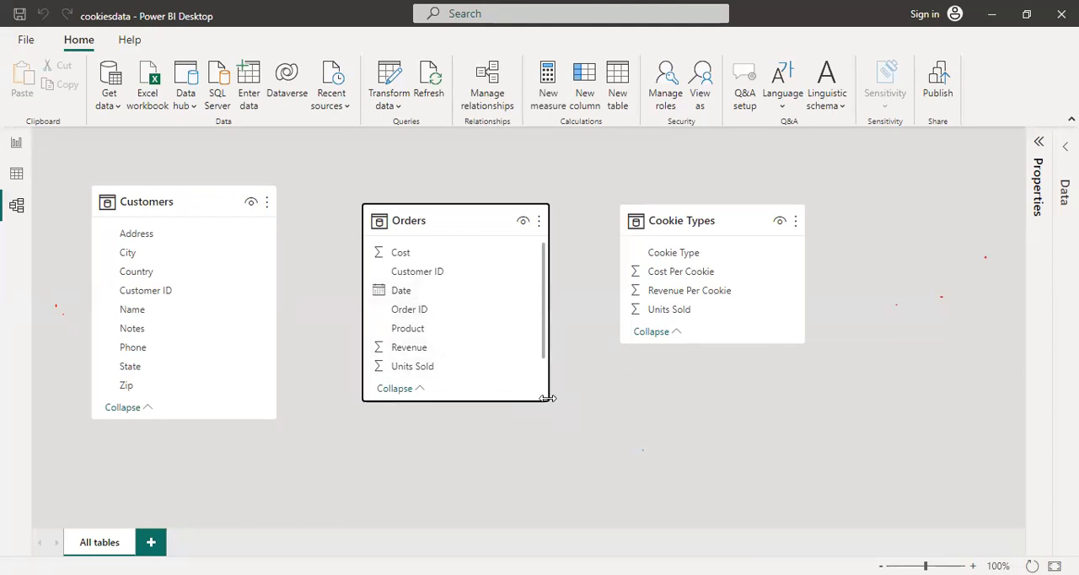
left_click_drag(548, 402, 559, 458)
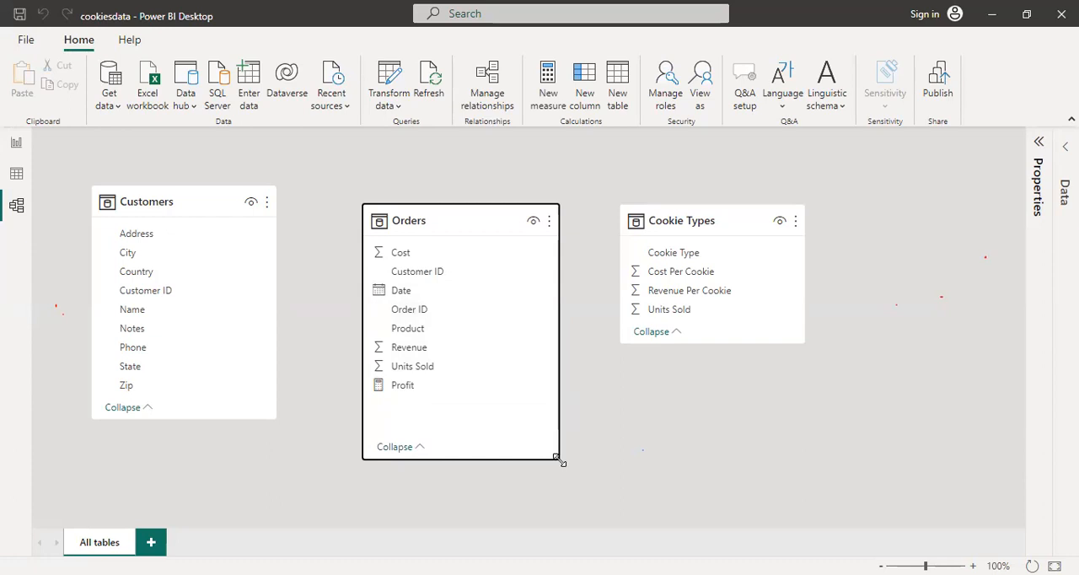
left_click(612, 435)
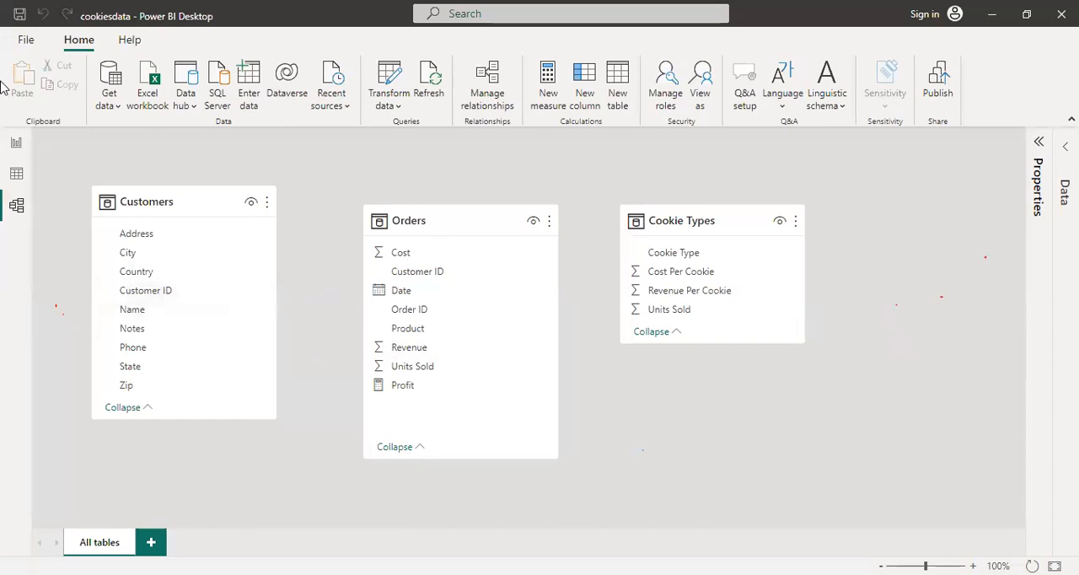
Move the customer revenue table to the upper-left corner of the report page and make it narrower
left_click(16, 144)
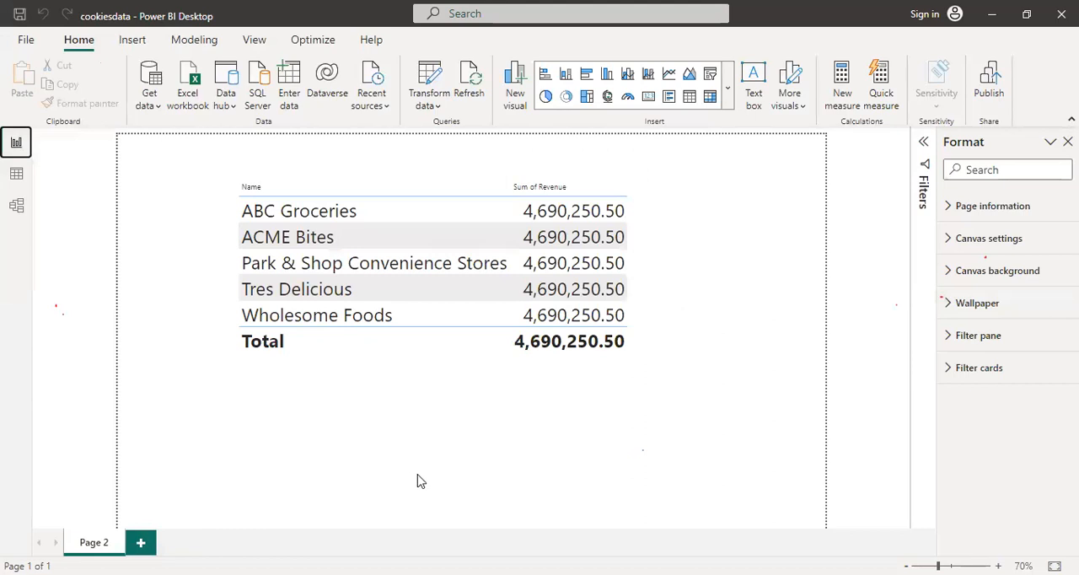
left_click(658, 359)
left_click_drag(674, 313, 305, 337)
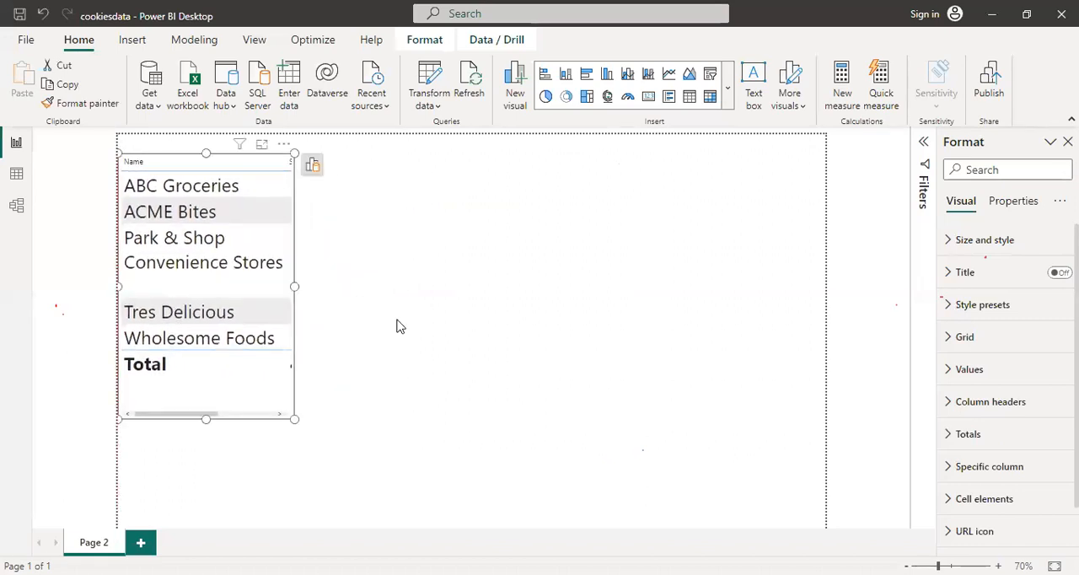
left_click(399, 326)
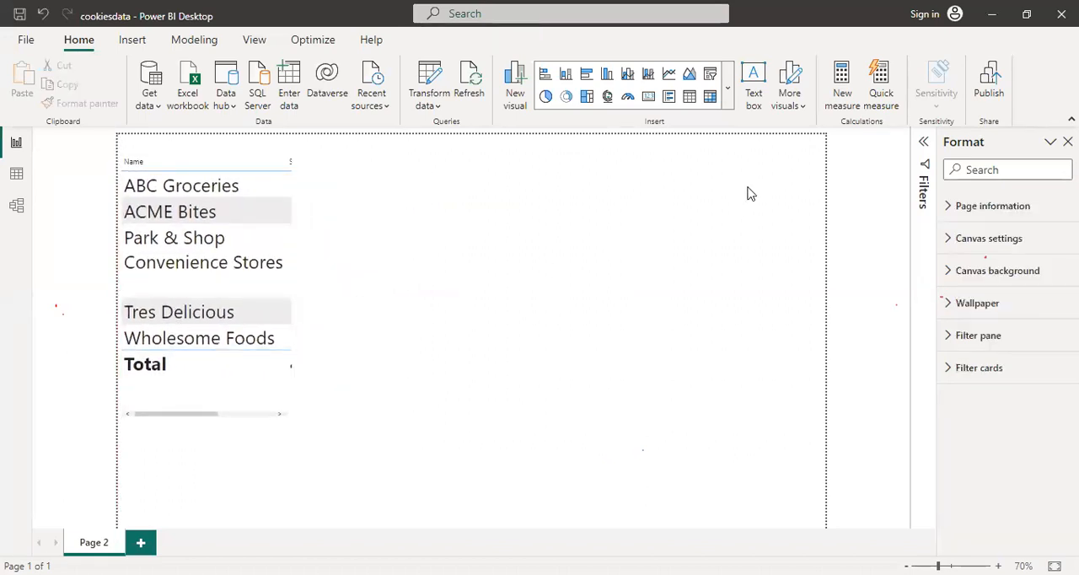
Collapse the Format pane in the report view and try to start a new measure
left_click(841, 83)
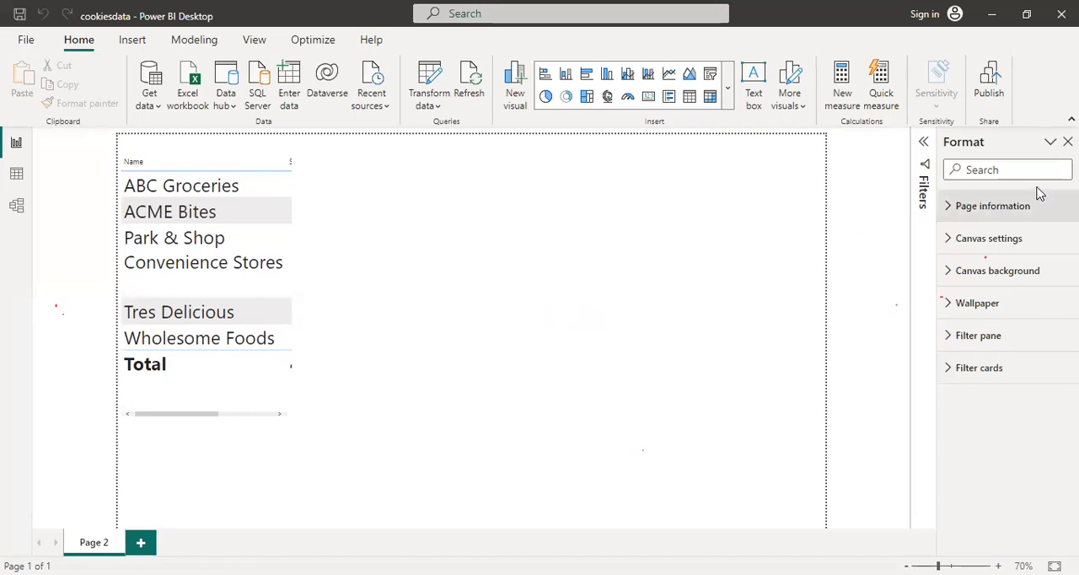
left_click(1051, 145)
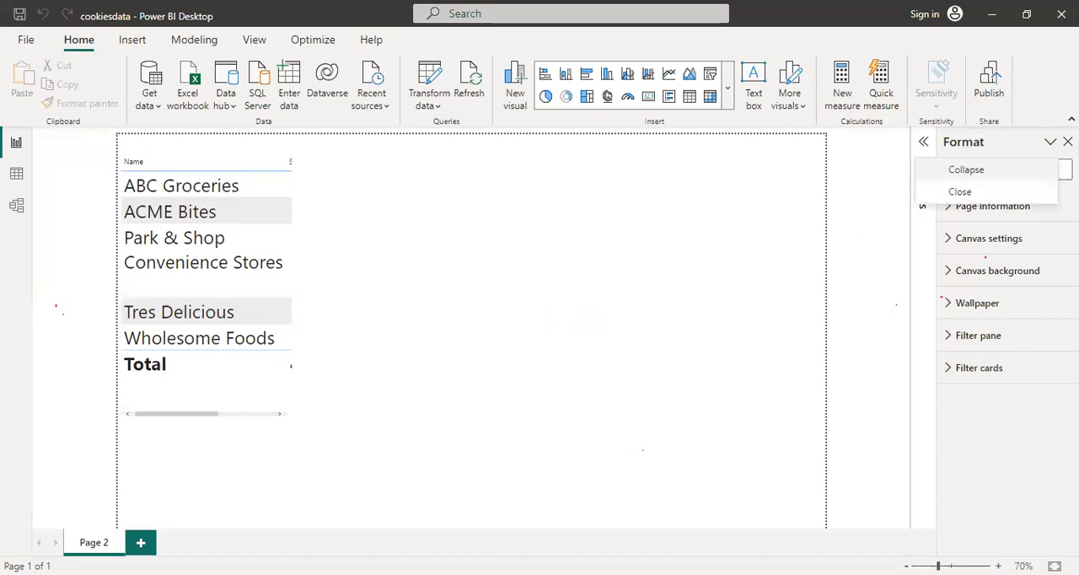
left_click(1029, 172)
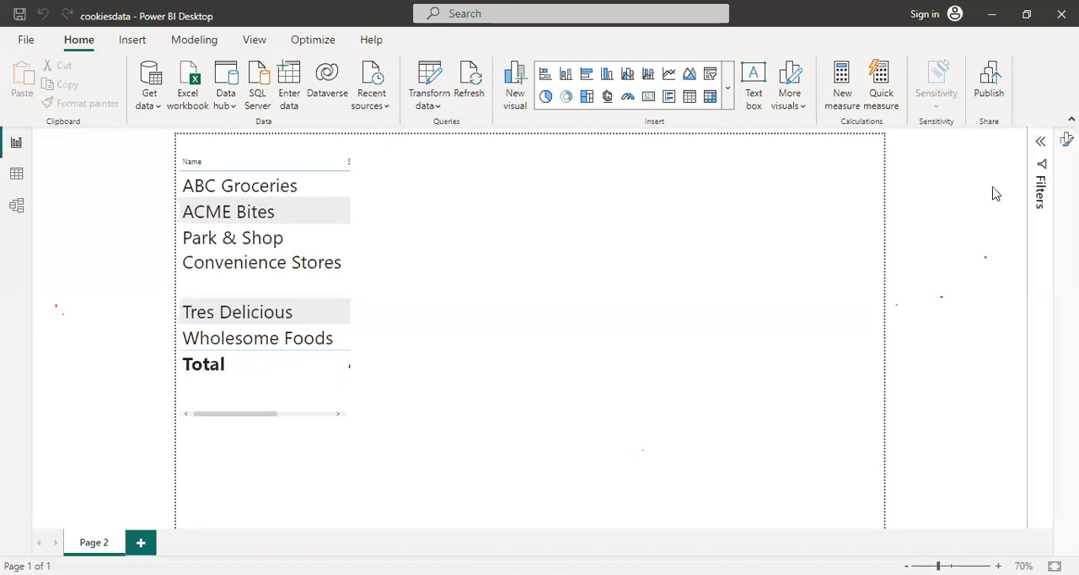
left_click(841, 78)
Start a quick measure and choose Addition as its calculation
left_click(880, 88)
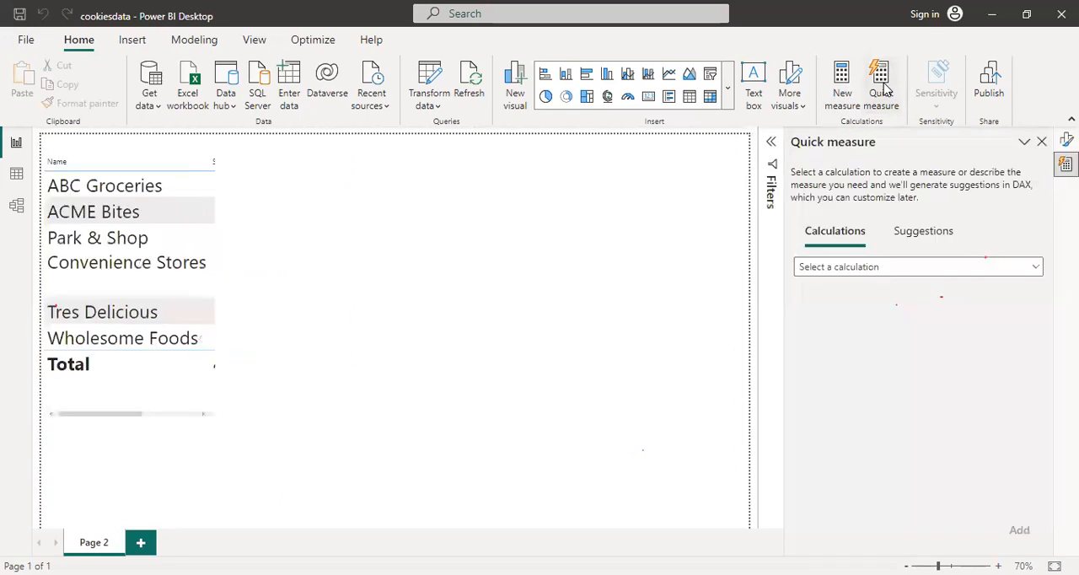
left_click(936, 268)
left_click_drag(1043, 333, 1040, 308)
scroll(1041, 441, "down", 3)
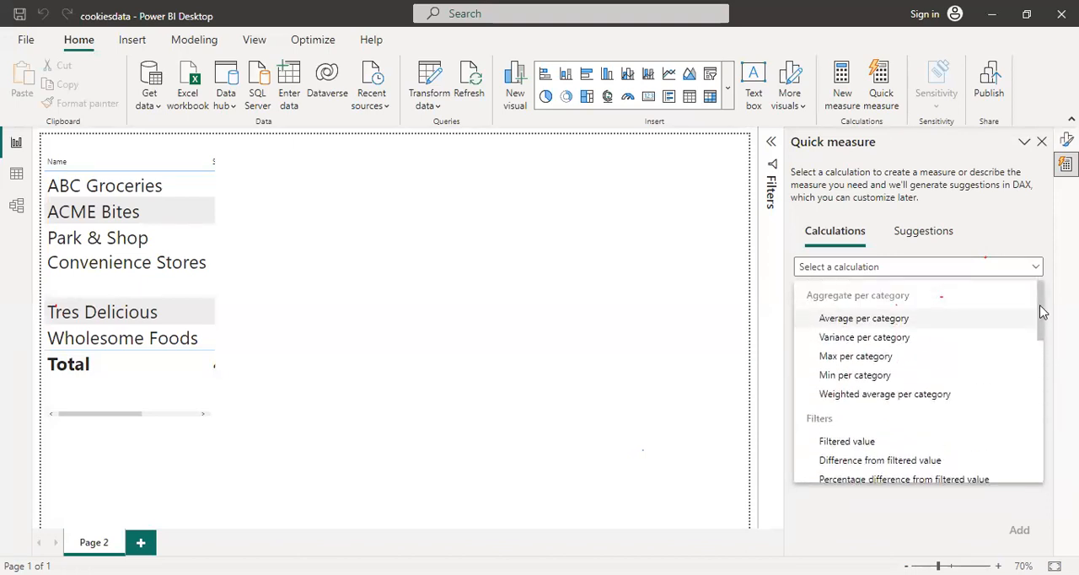
left_click_drag(1041, 311, 1035, 471)
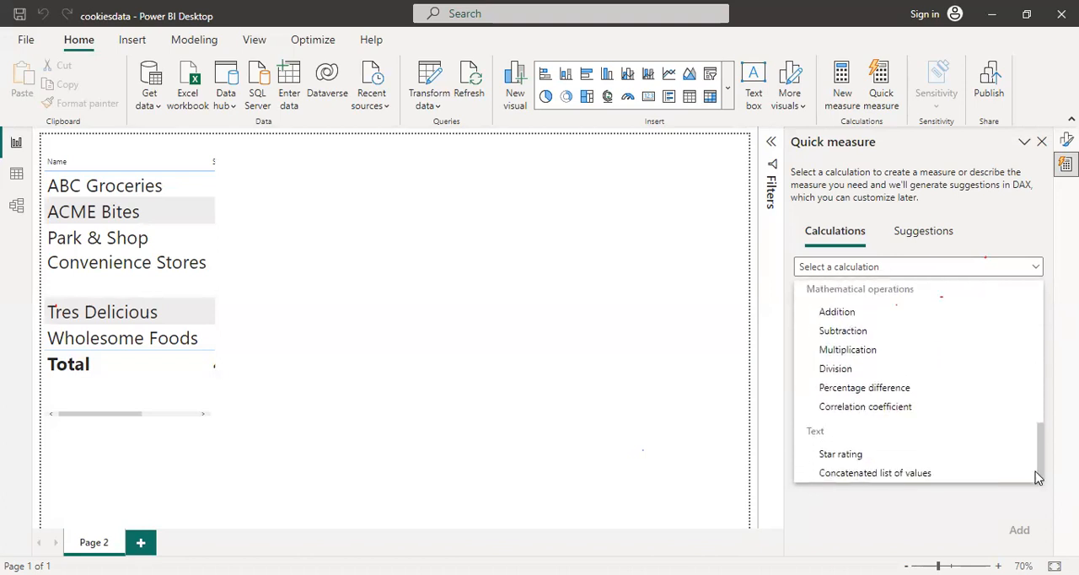
left_click(858, 313)
Add the quick measure with Cost from Orders as the base value and Profit from Orders as the value to add
left_click(874, 362)
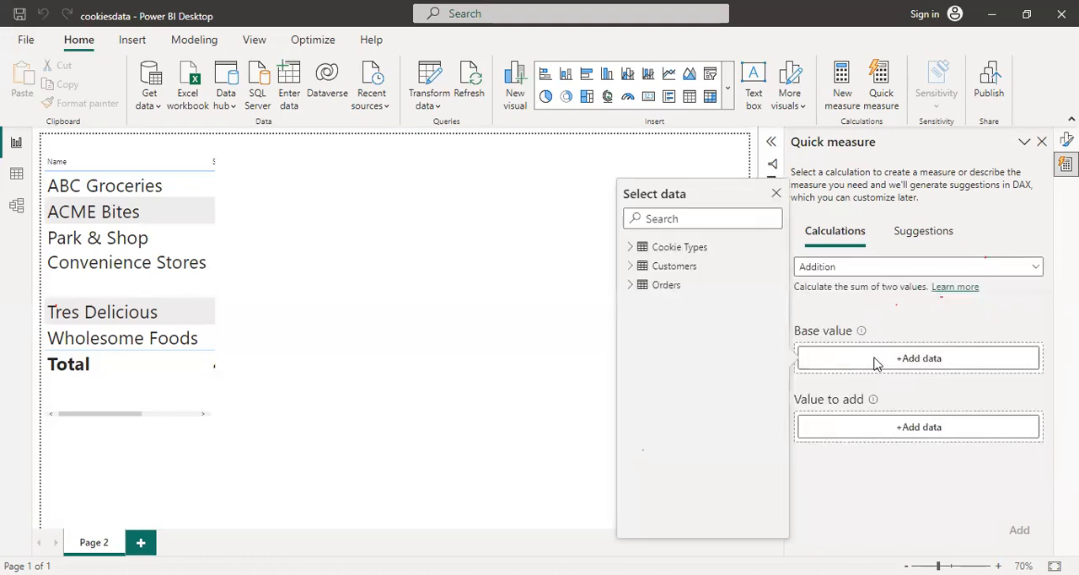
left_click(631, 286)
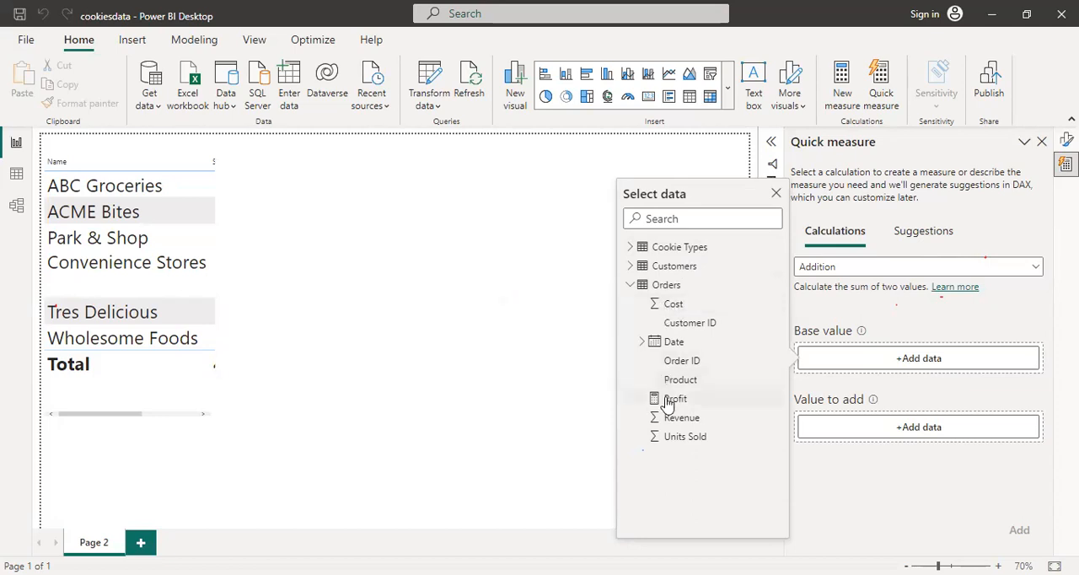
left_click(665, 306)
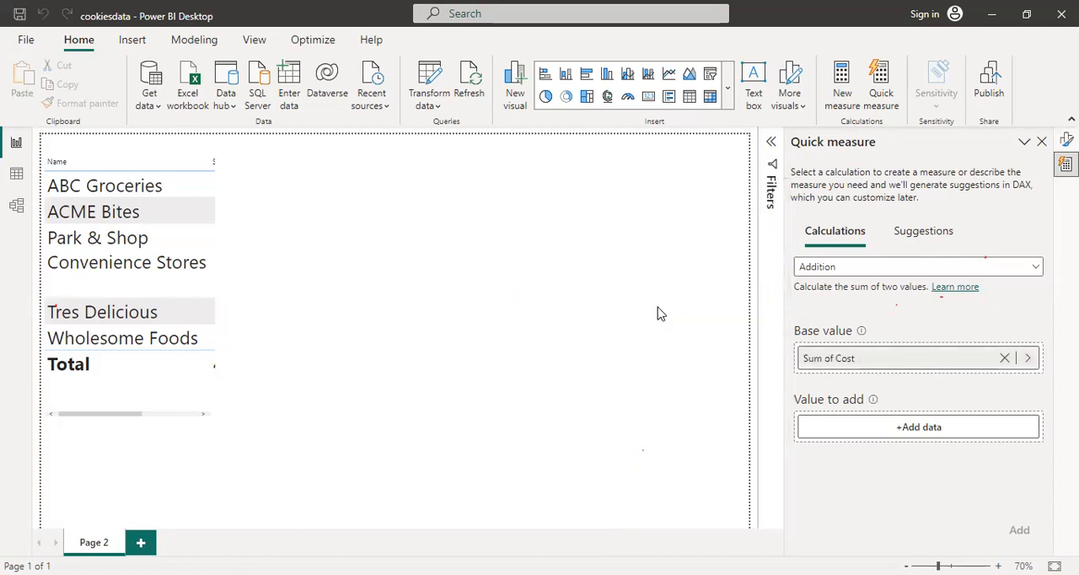
left_click(840, 423)
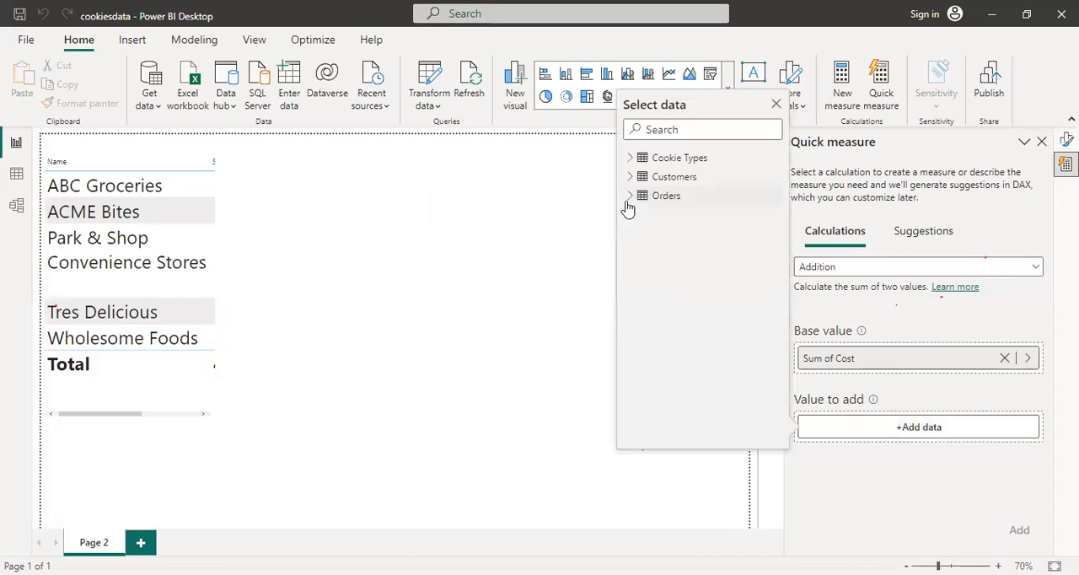
left_click(630, 196)
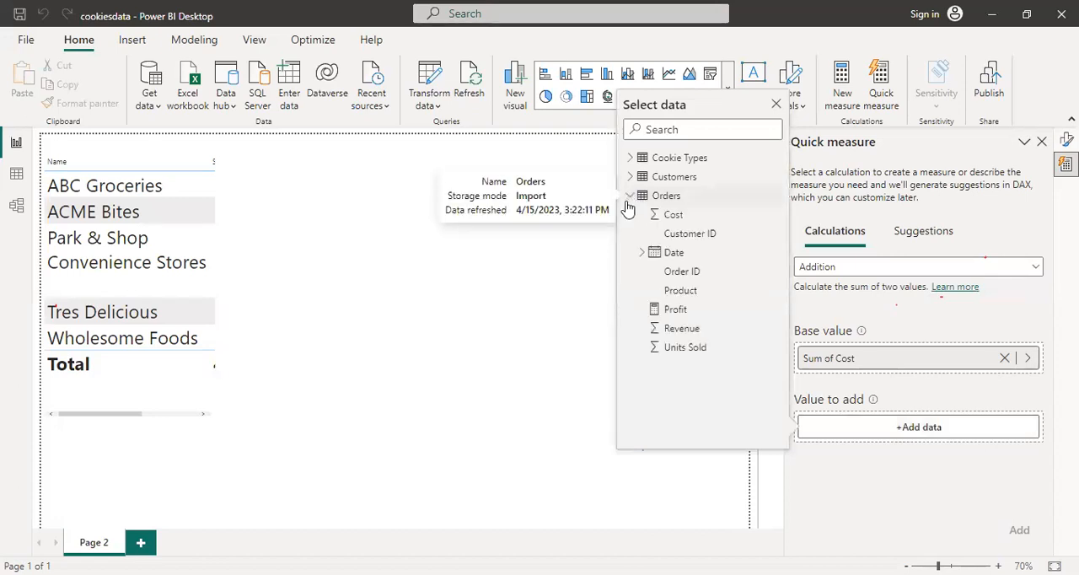
left_click(665, 310)
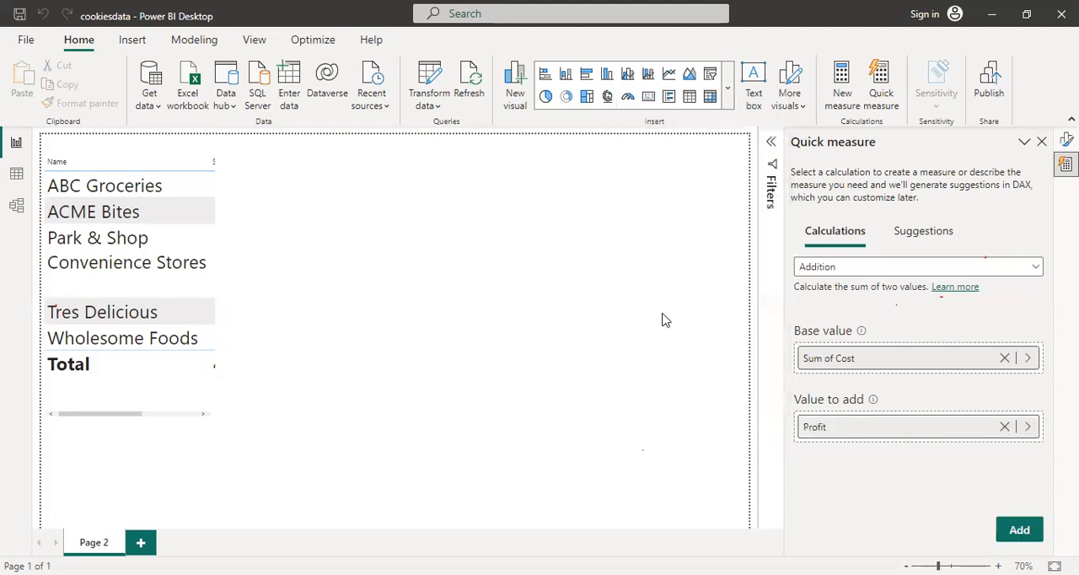
left_click(1027, 534)
left_click(1024, 141)
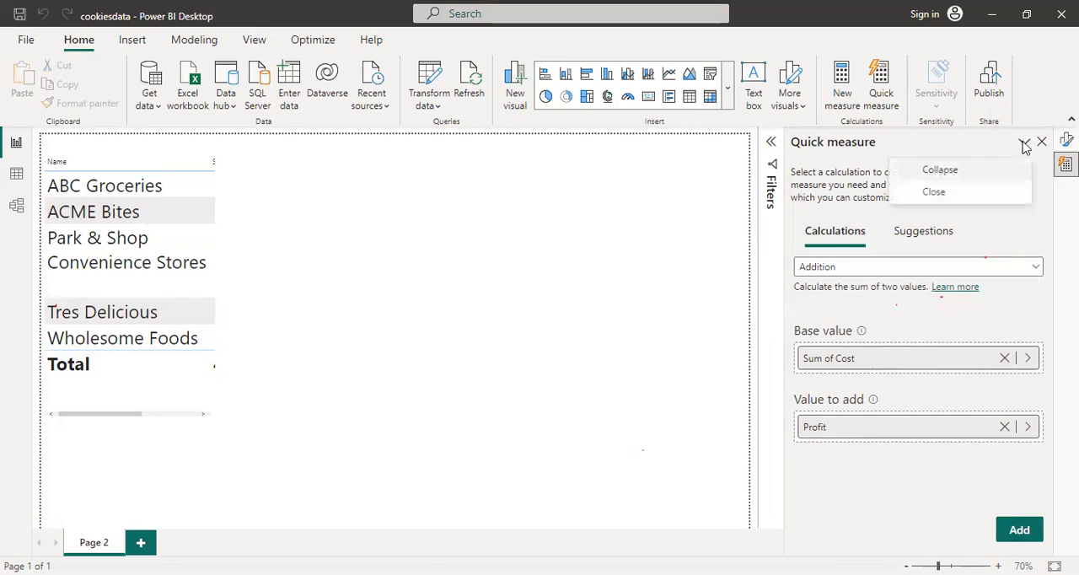
Collapse the Quick measure pane and show the Orders table in the data view, with the Customers and Cookie Types field lists collapsed
left_click(1003, 171)
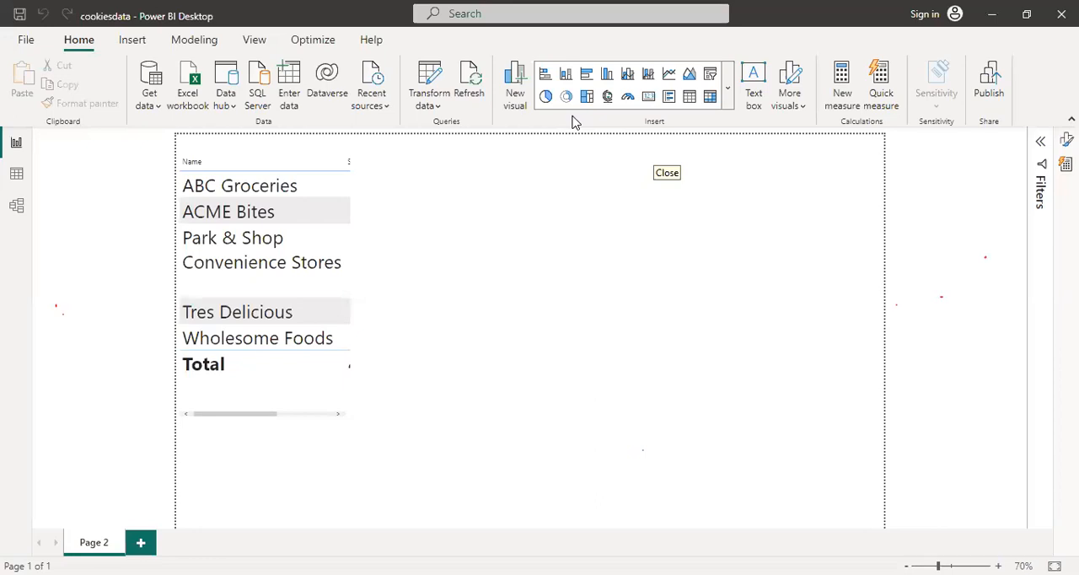
left_click(16, 174)
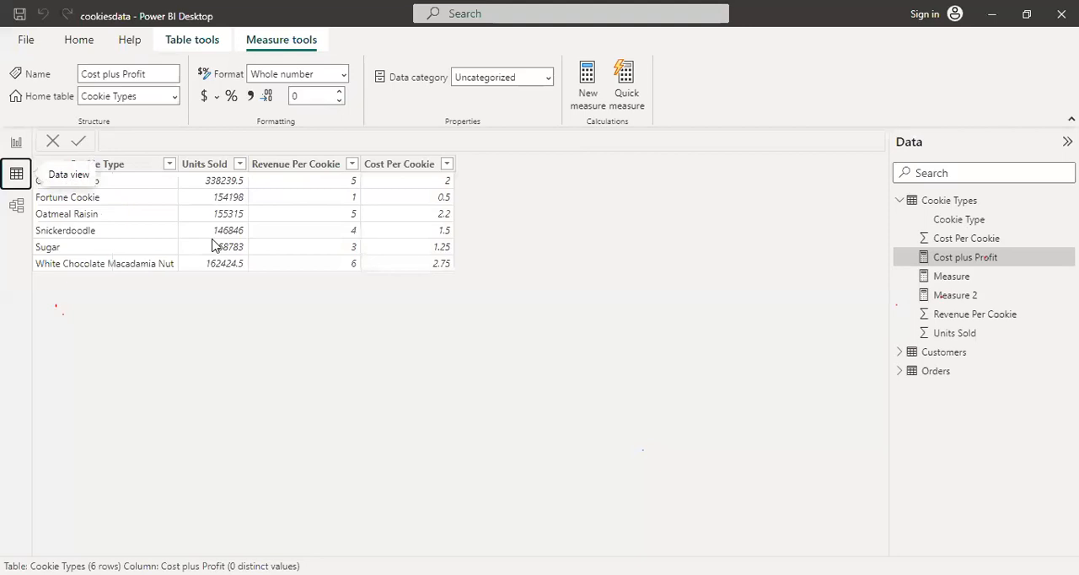
left_click(935, 370)
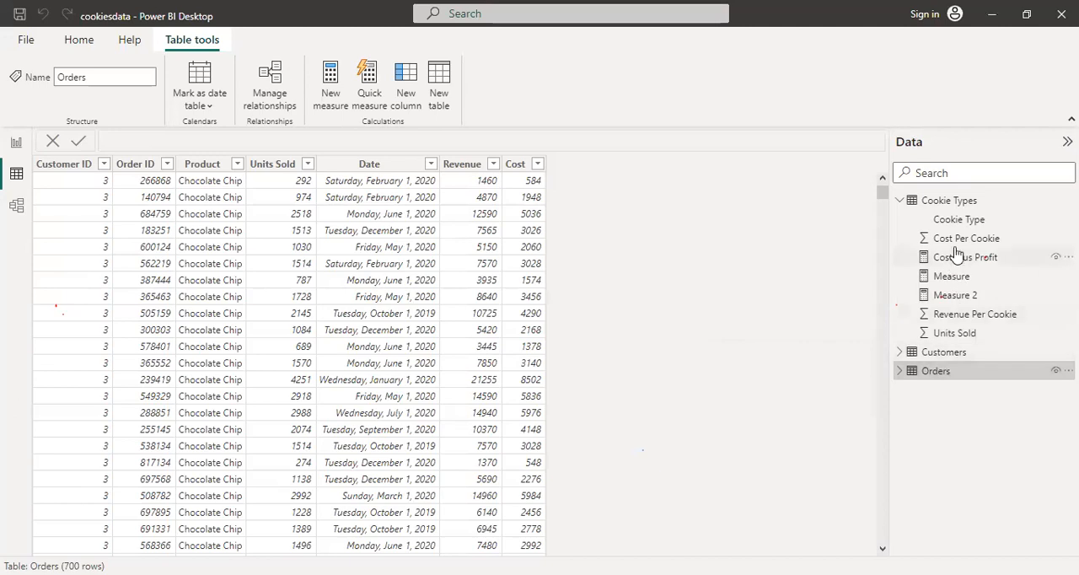
left_click(900, 352)
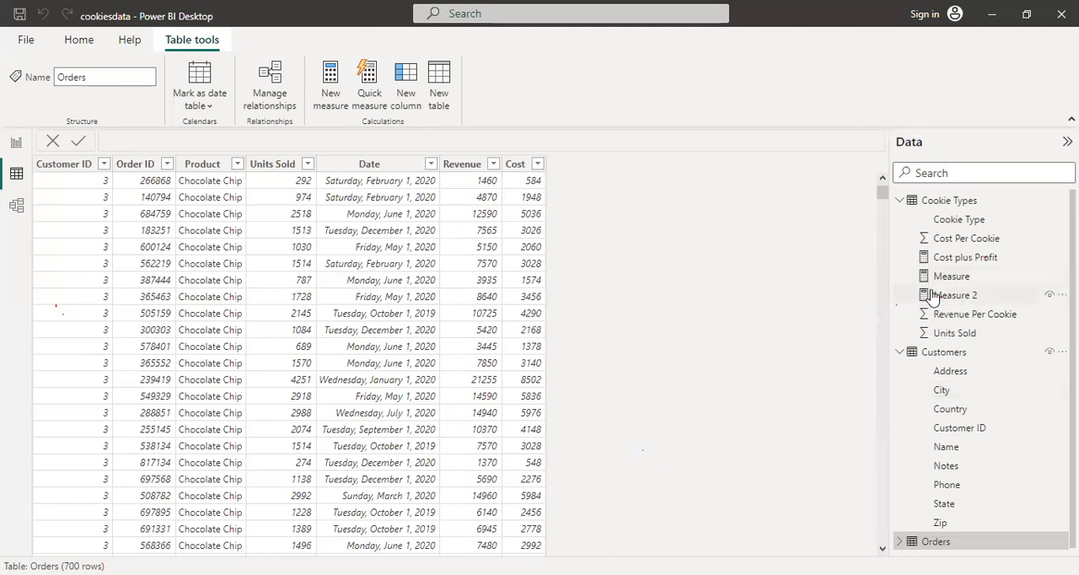
left_click(900, 353)
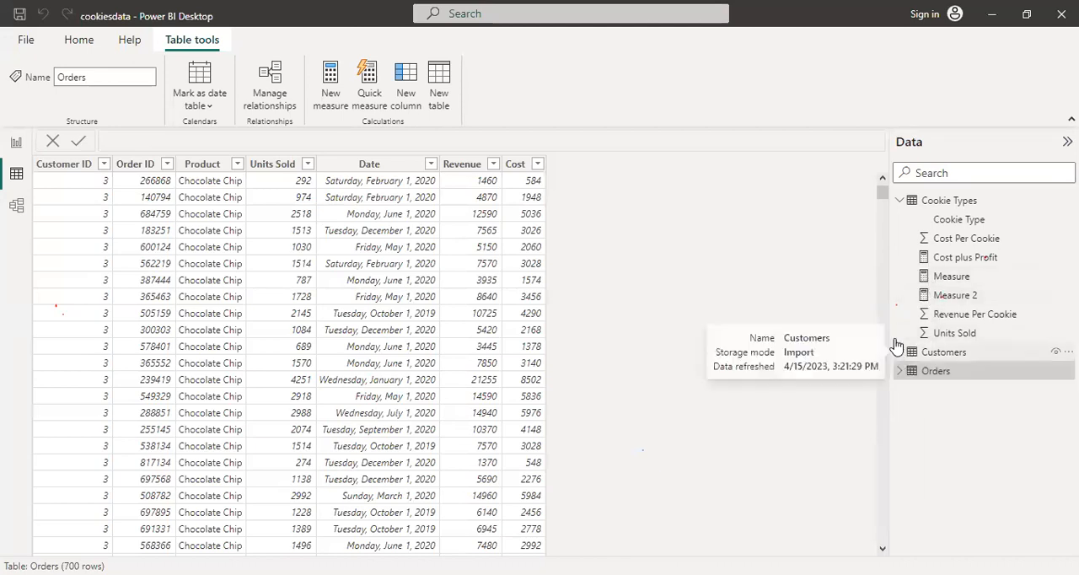
left_click(901, 201)
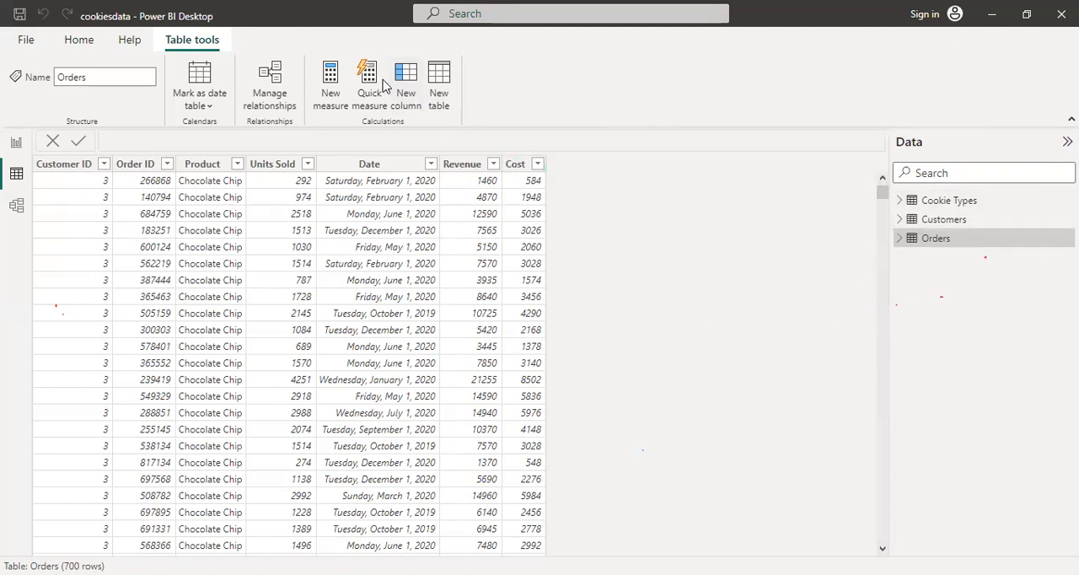
Create a new measure in the Orders table with the formula Total Revenue = SUM(Orders[Revenue])
left_click(334, 86)
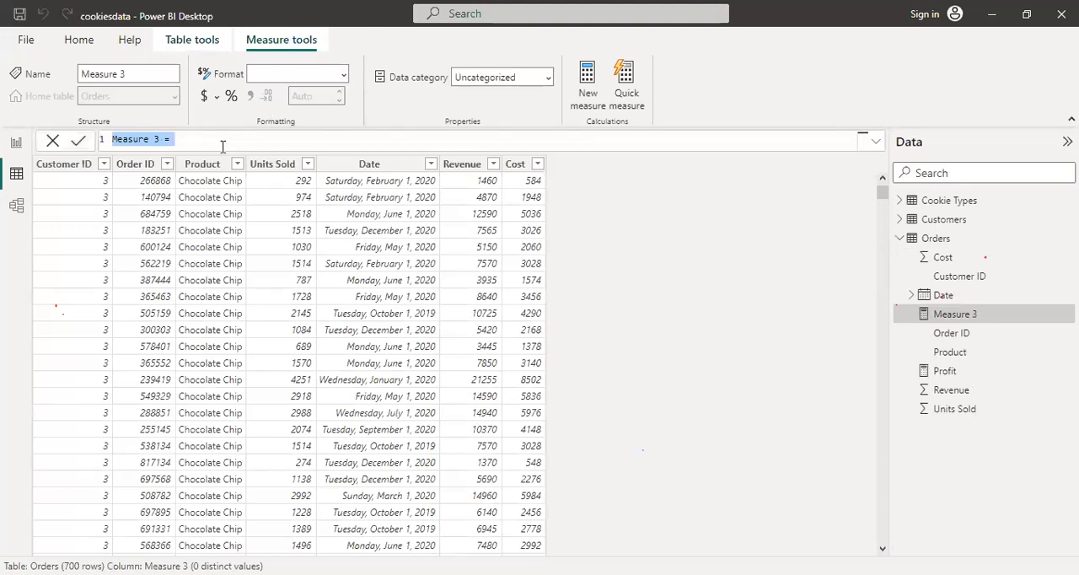
key("BackSpace")
type("Total Revenue")
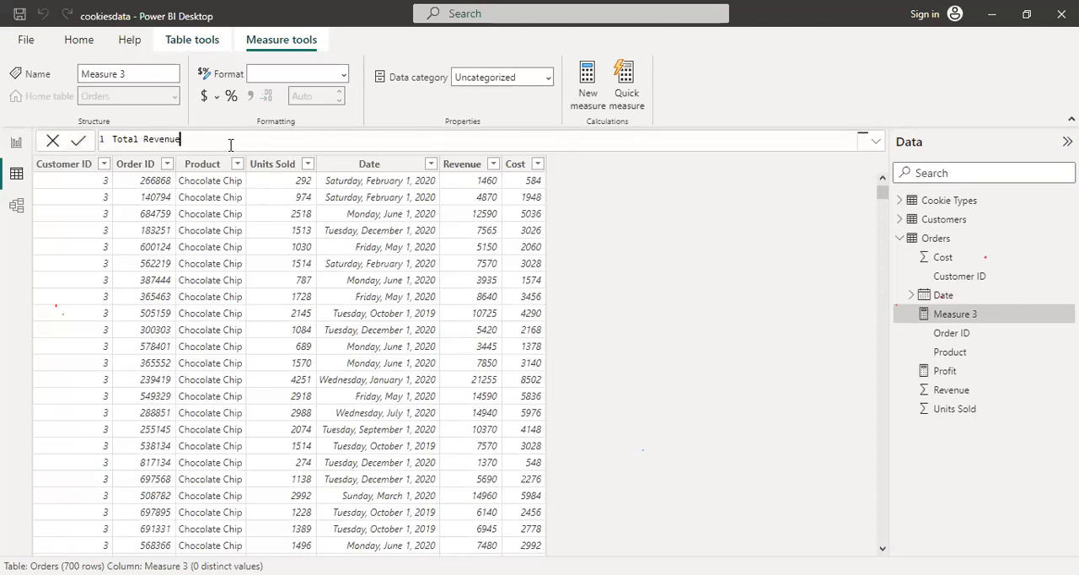
type("= SUM(")
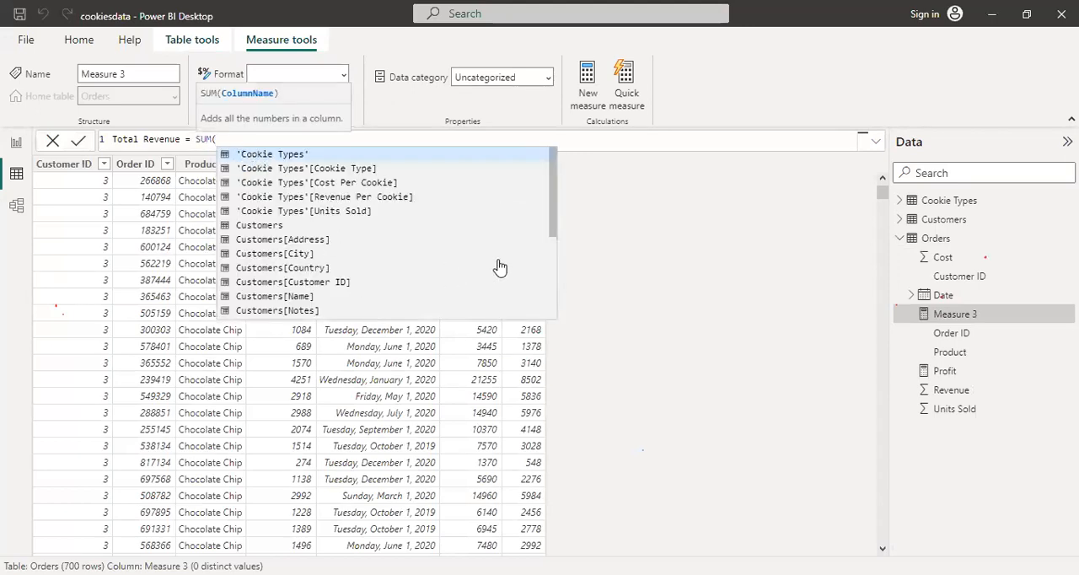
left_click_drag(552, 224, 555, 291)
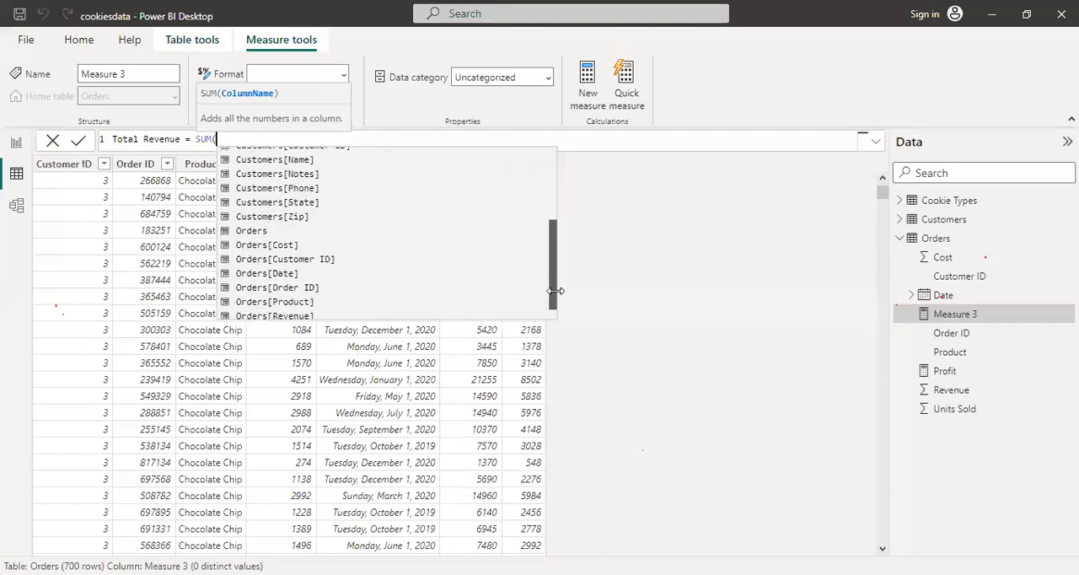
left_click(341, 316)
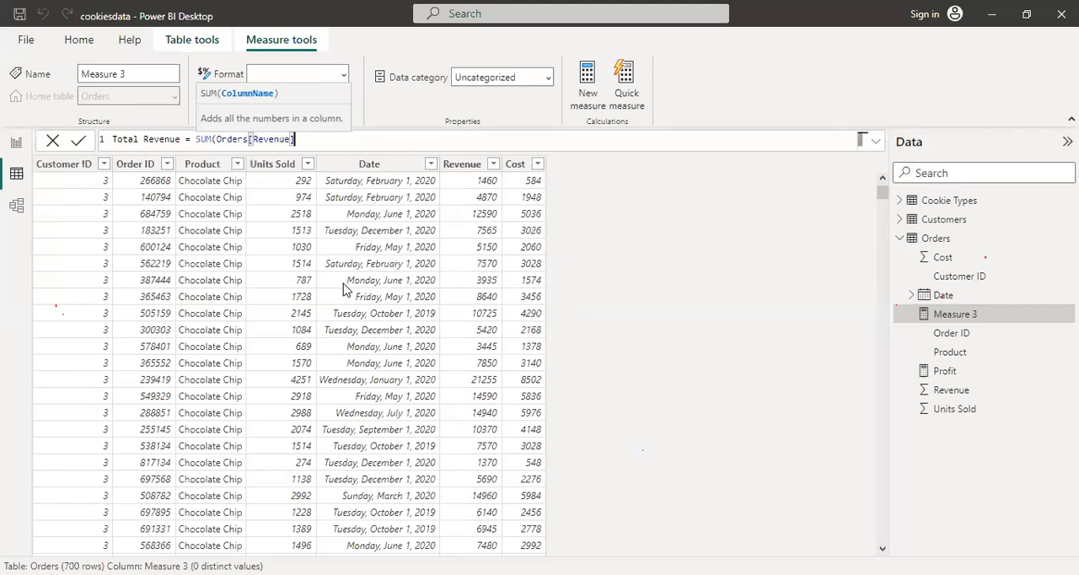
type(")")
key("BackSpace")
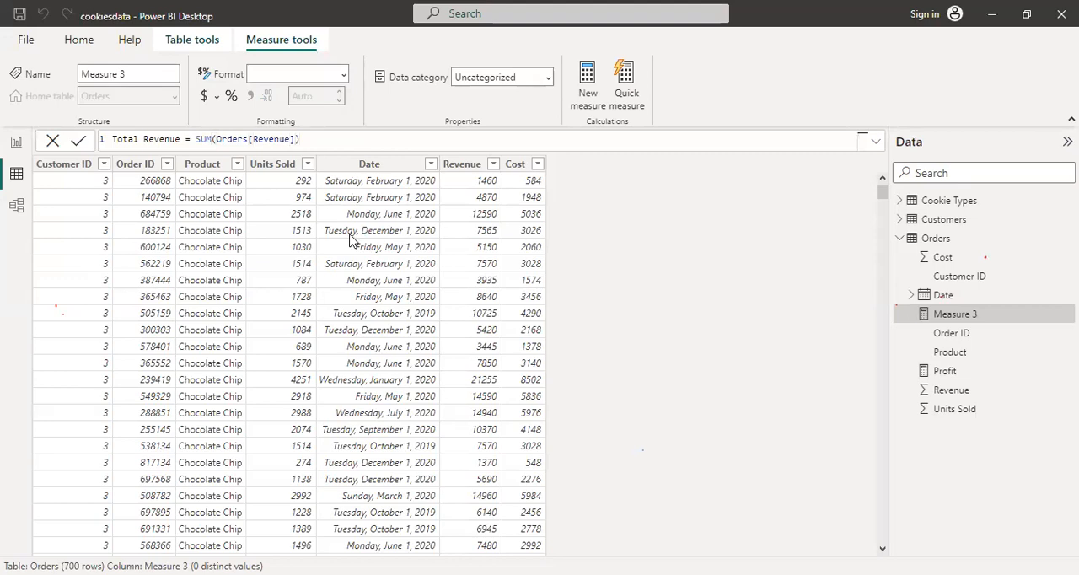
key("Return")
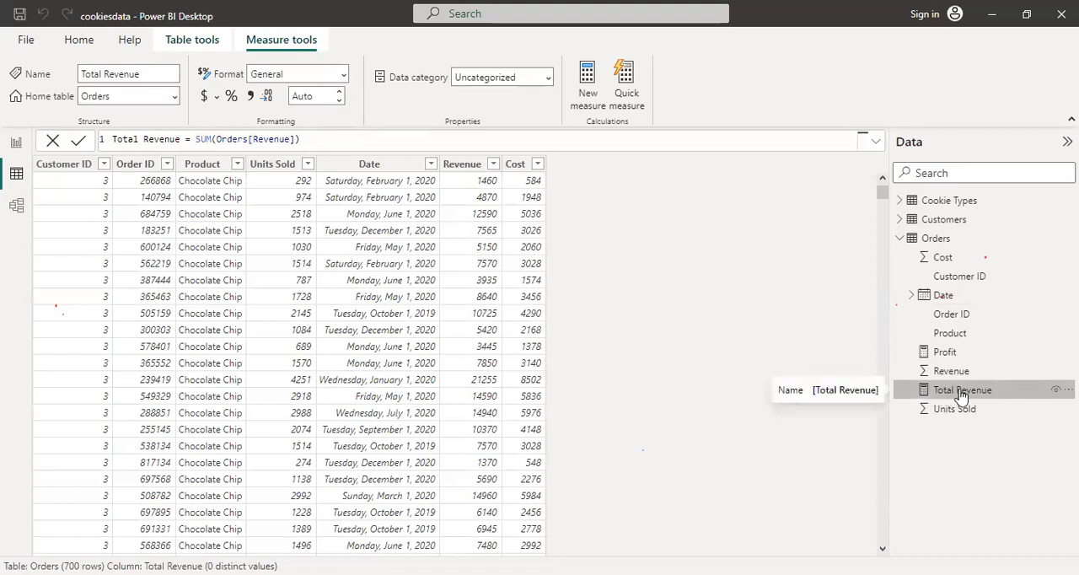
Insert a blank table visual on the report page and place it to the right of the customer revenue table
left_click(17, 145)
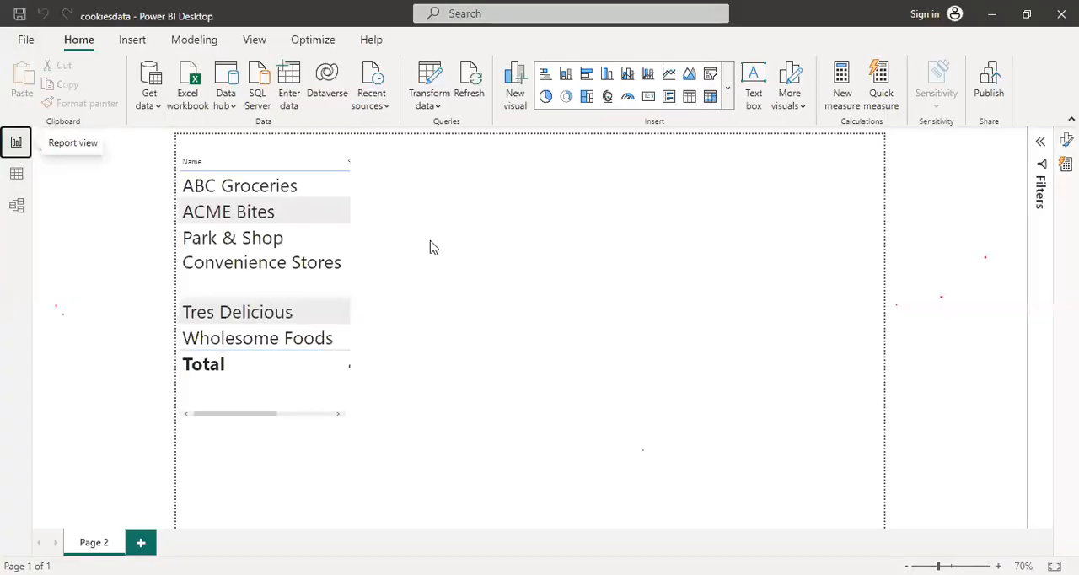
left_click(686, 101)
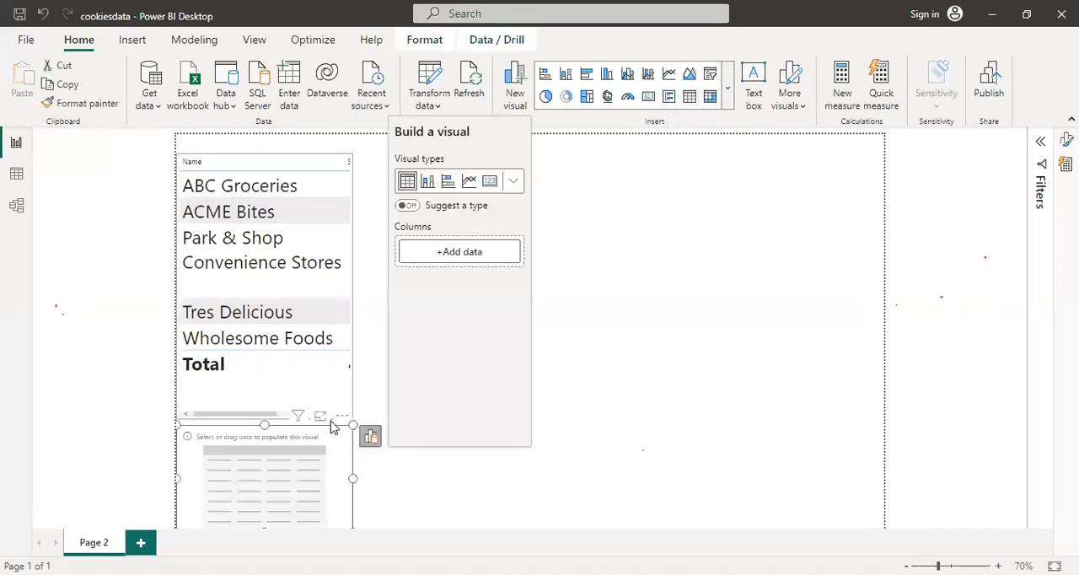
left_click_drag(332, 451, 561, 174)
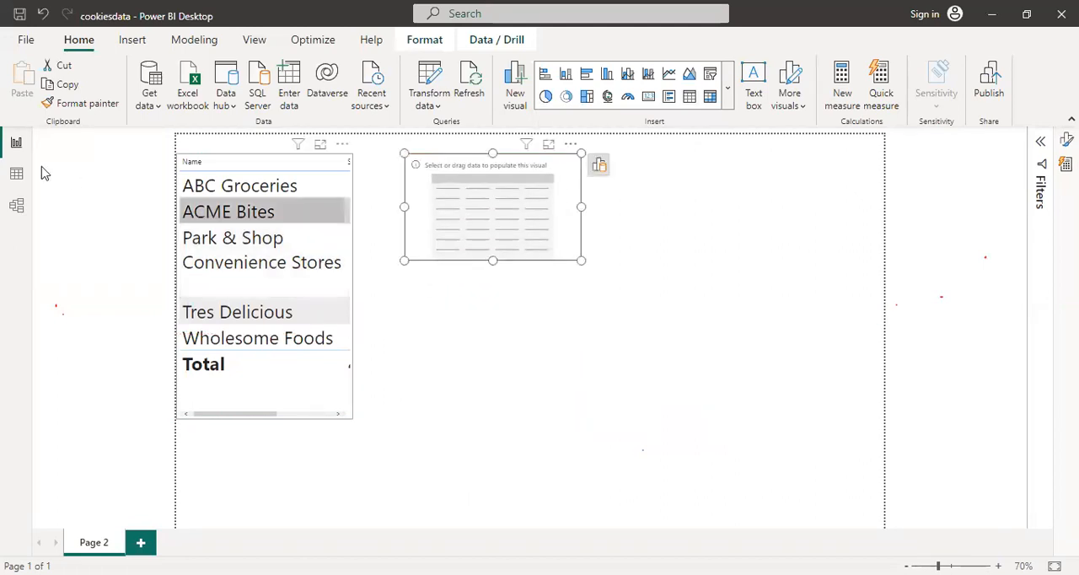
left_click(19, 173)
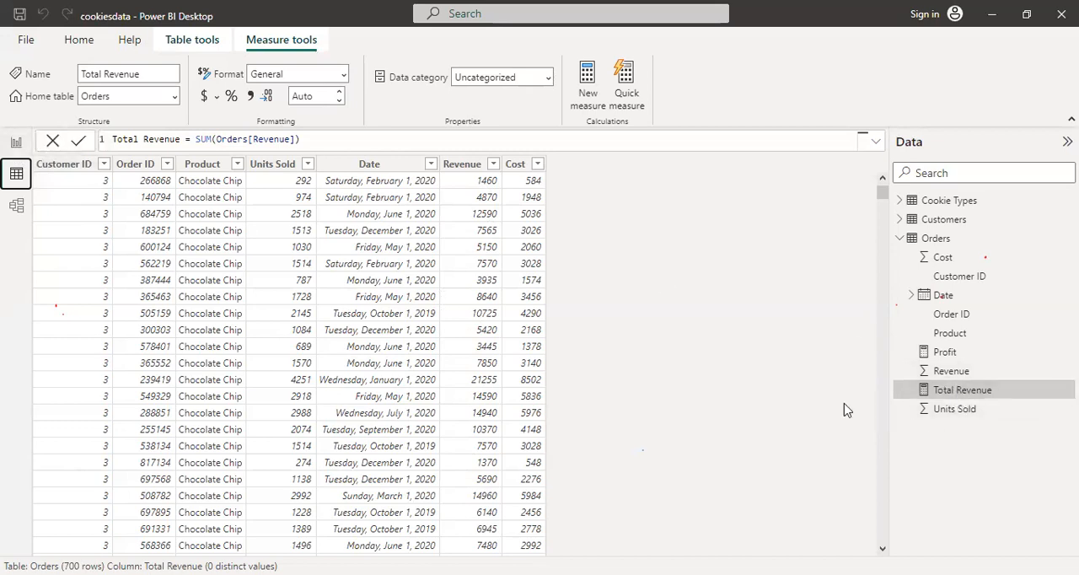
left_click(14, 145)
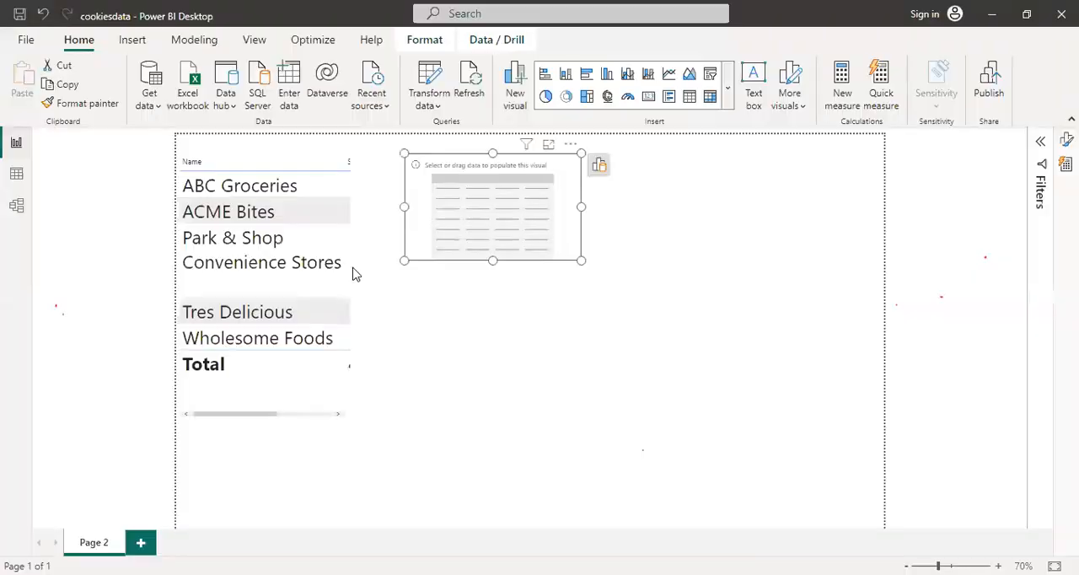
Add the Total Revenue measure from Orders to the blank table visual and reduce the visual's height slightly
left_click(595, 171)
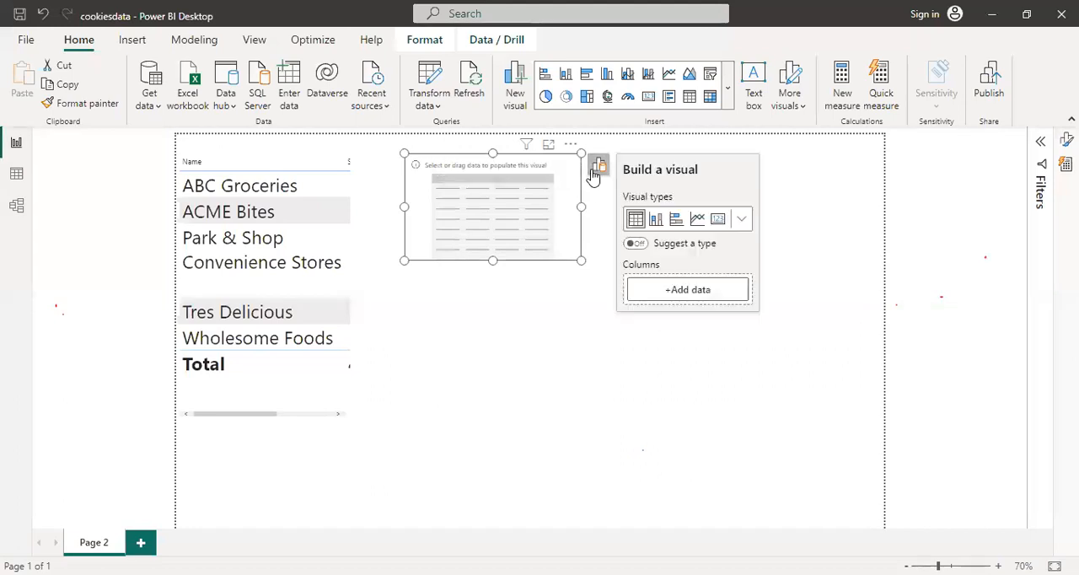
left_click(677, 290)
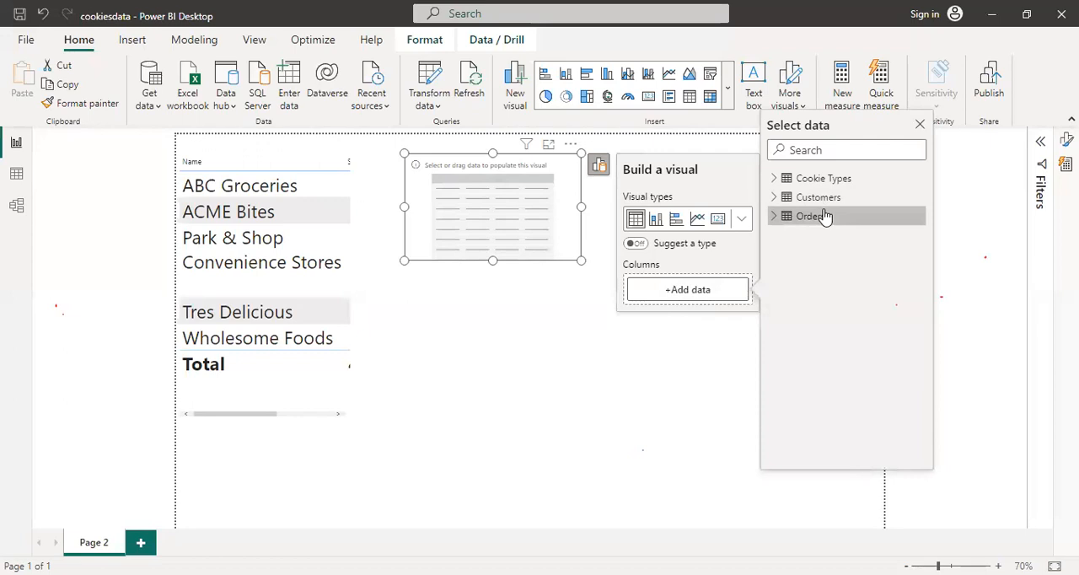
left_click(774, 217)
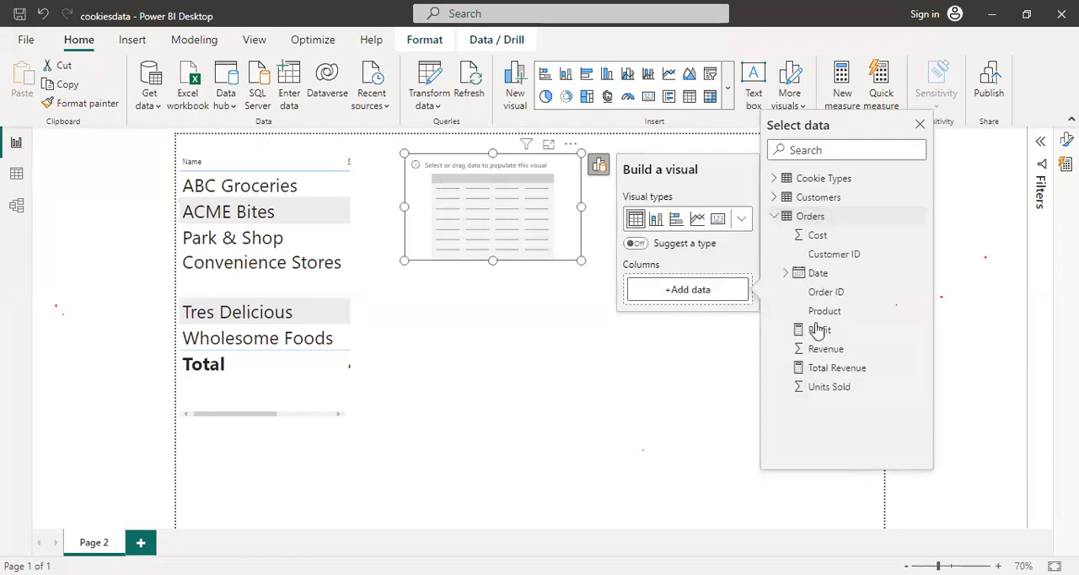
left_click(822, 370)
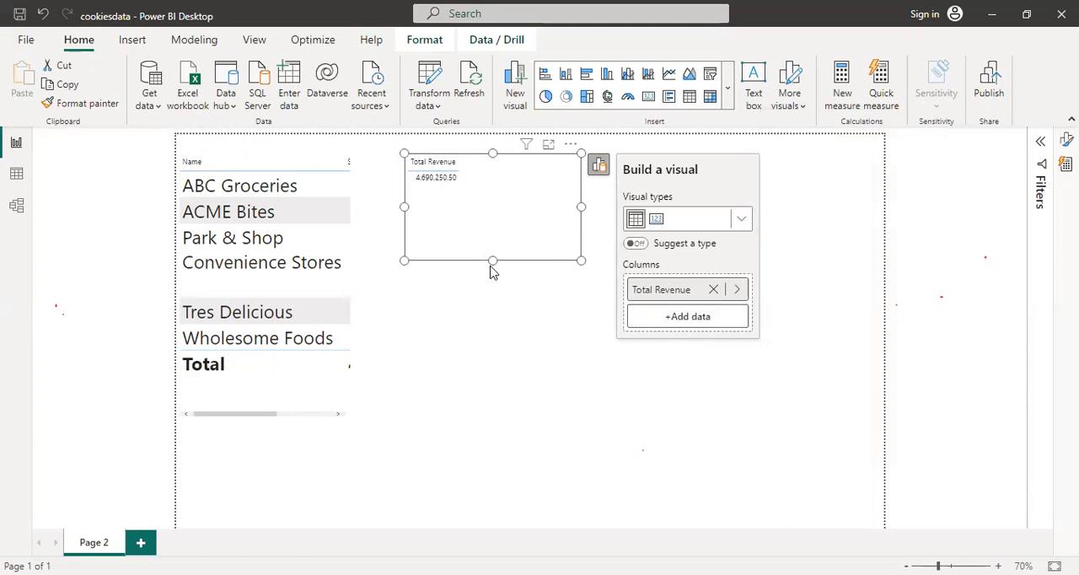
left_click_drag(492, 260, 477, 207)
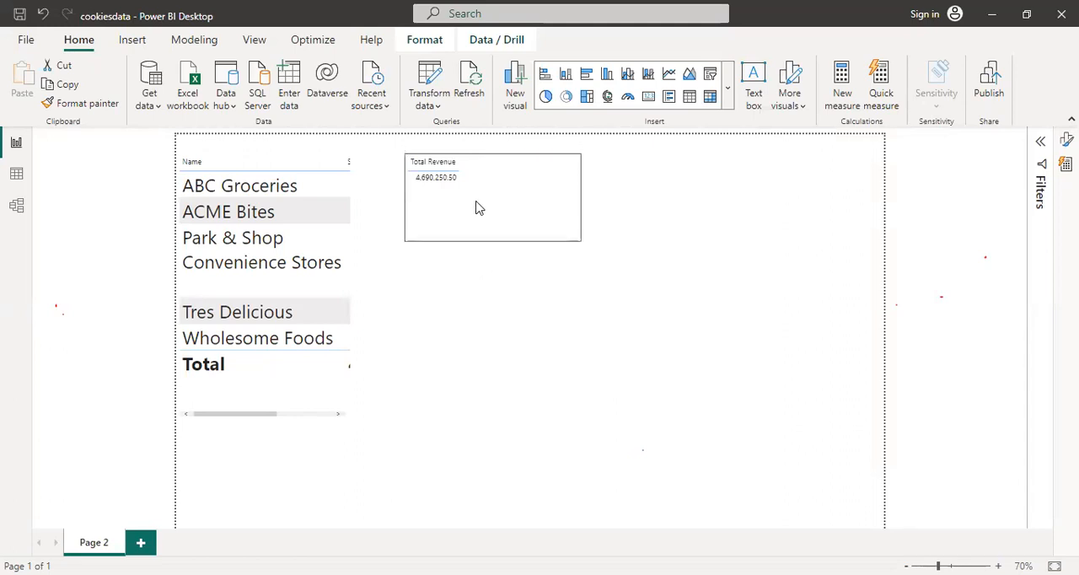
left_click(511, 218)
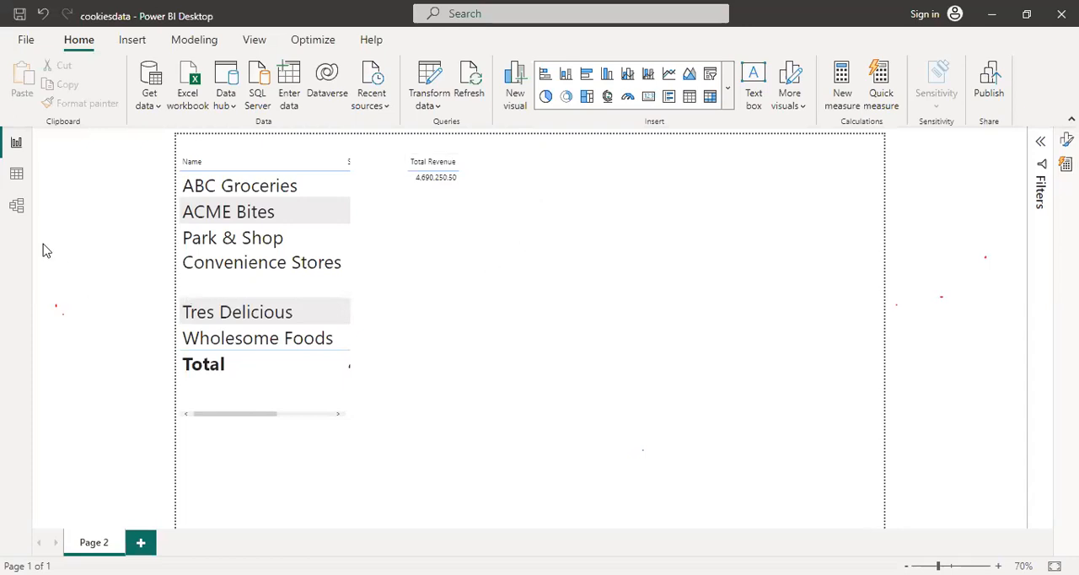
Check the tables in the model view, and place another blank table visual on the report page to the right of the Total Revenue table
left_click(16, 209)
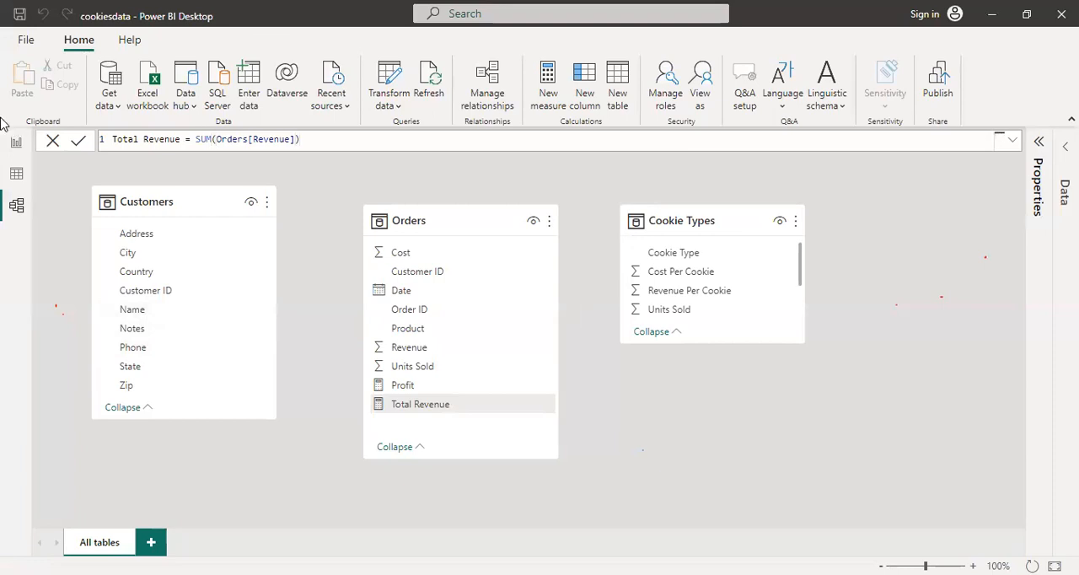
left_click(16, 144)
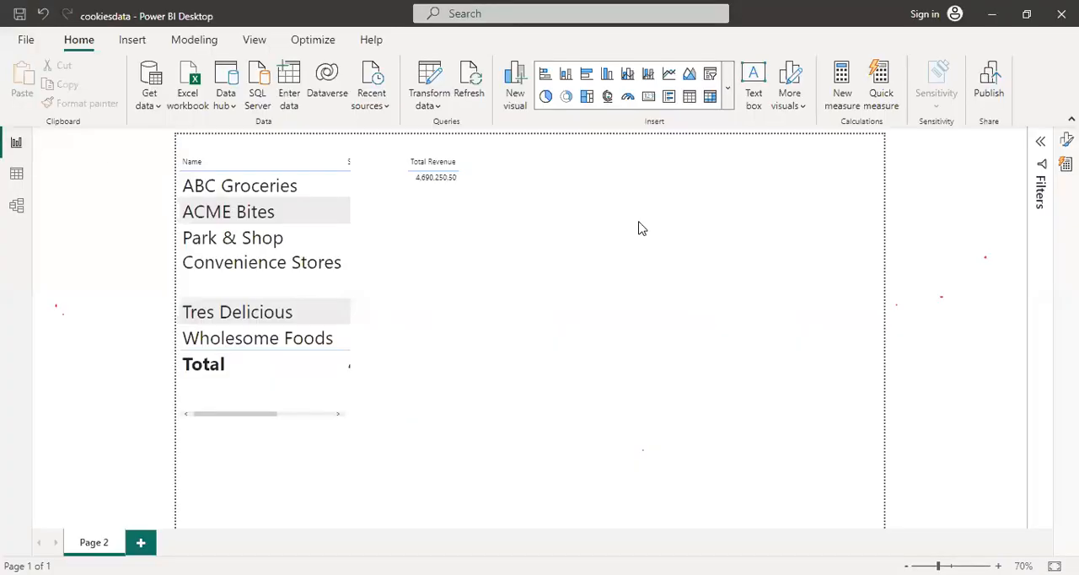
left_click(688, 97)
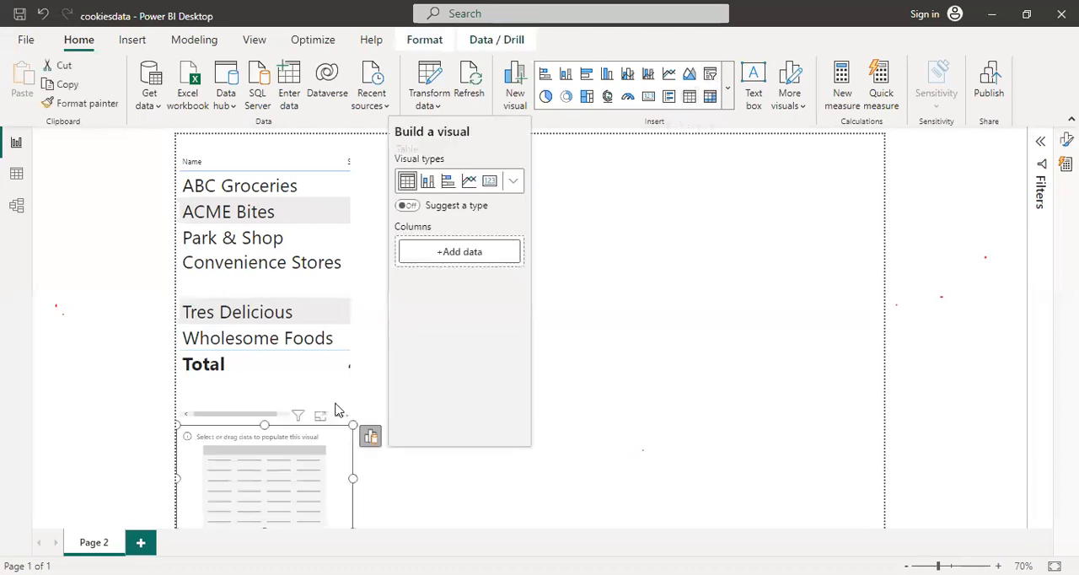
left_click_drag(333, 431, 686, 178)
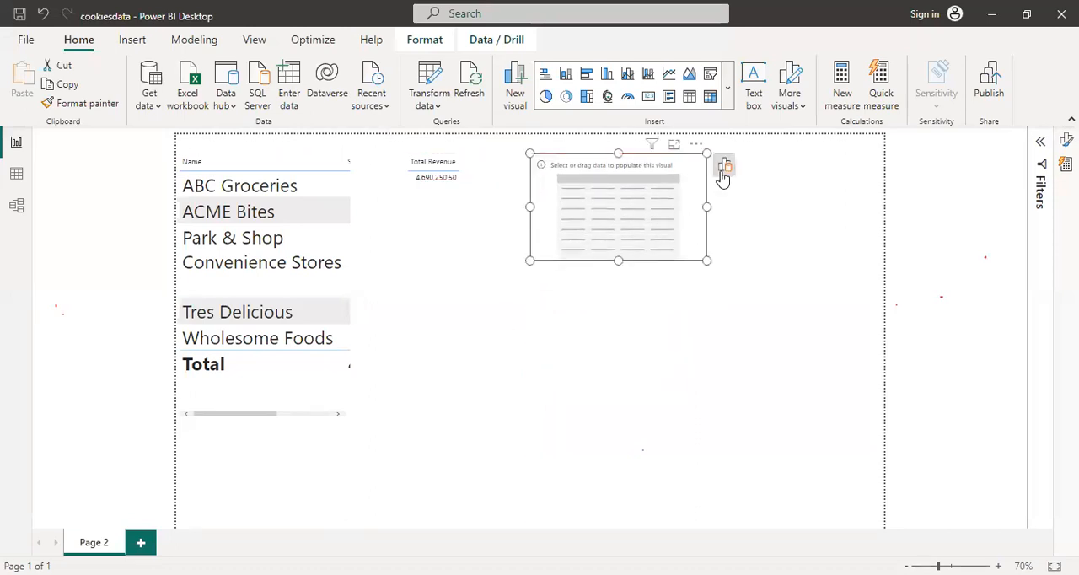
Fill the new table visual with Name from Customers and the Total Revenue measure from Orders
left_click(723, 169)
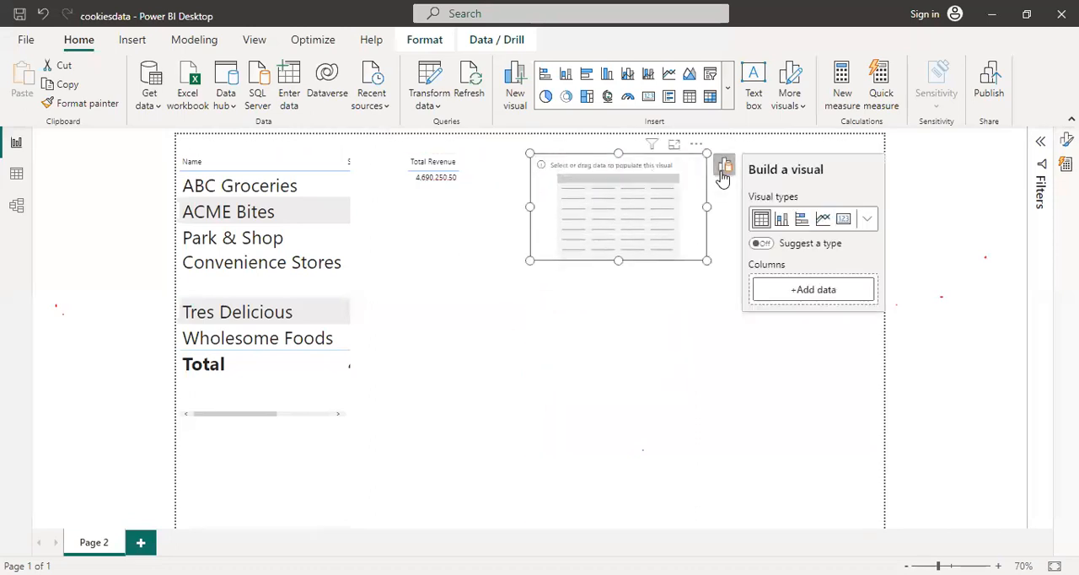
left_click(781, 293)
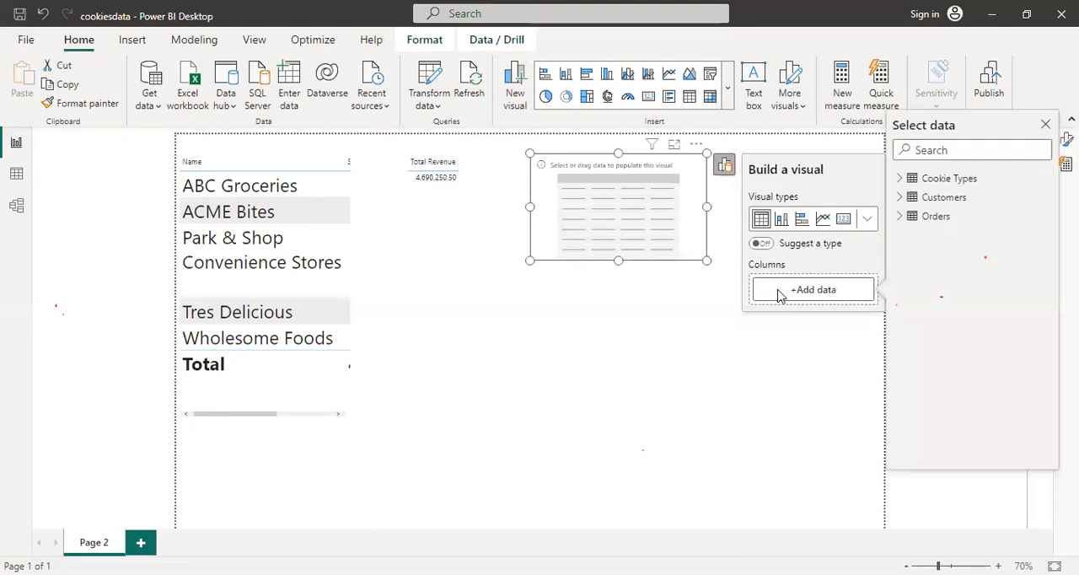
left_click(901, 196)
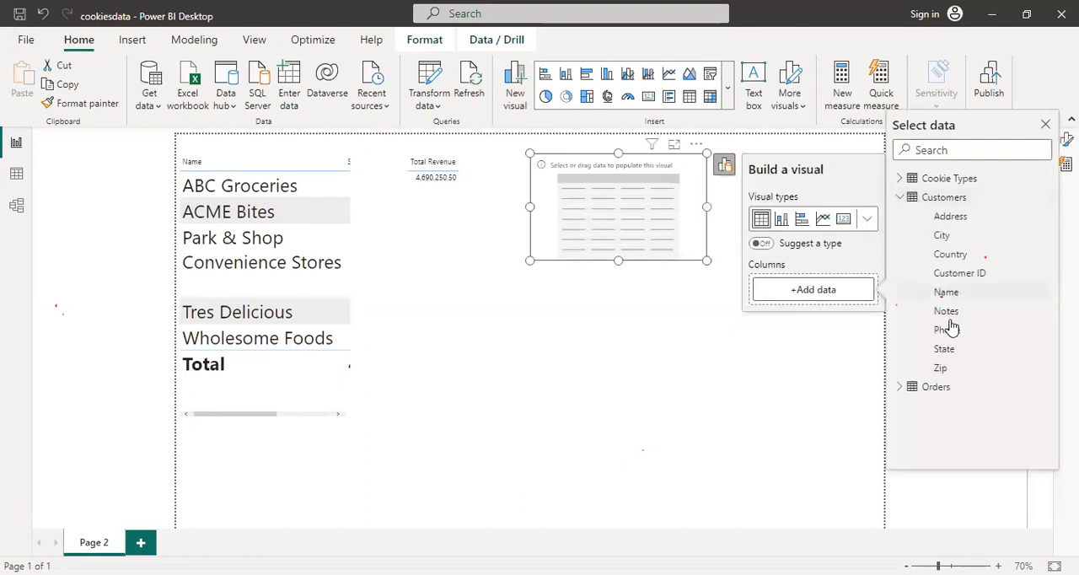
left_click(947, 300)
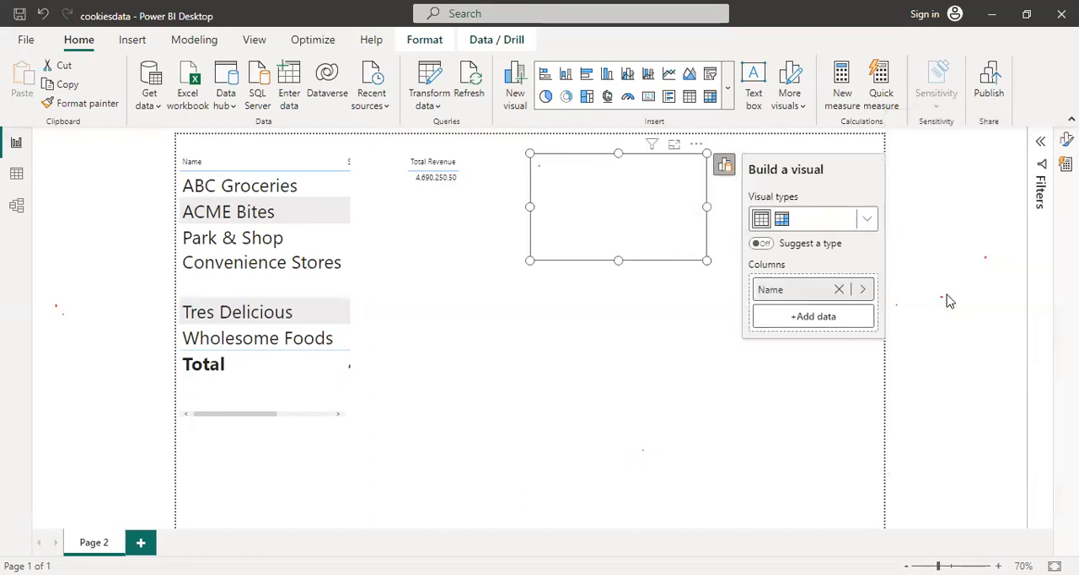
left_click(822, 323)
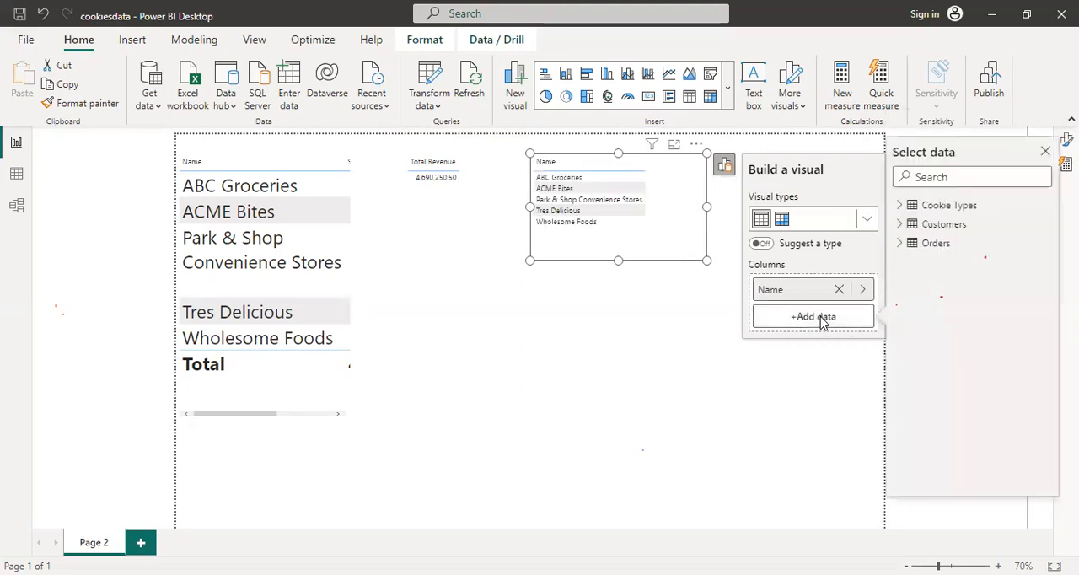
left_click(902, 244)
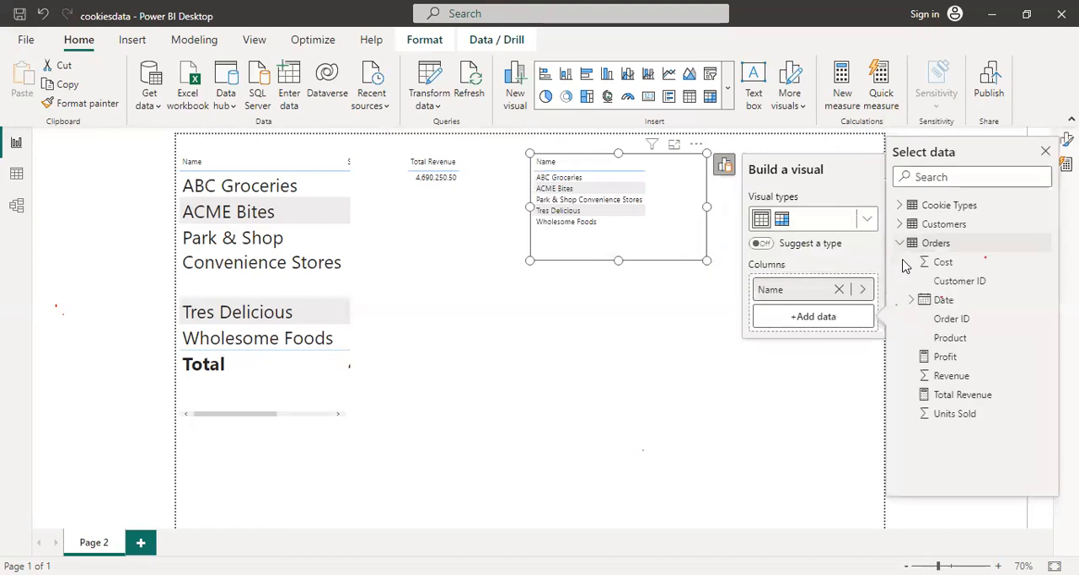
left_click(927, 394)
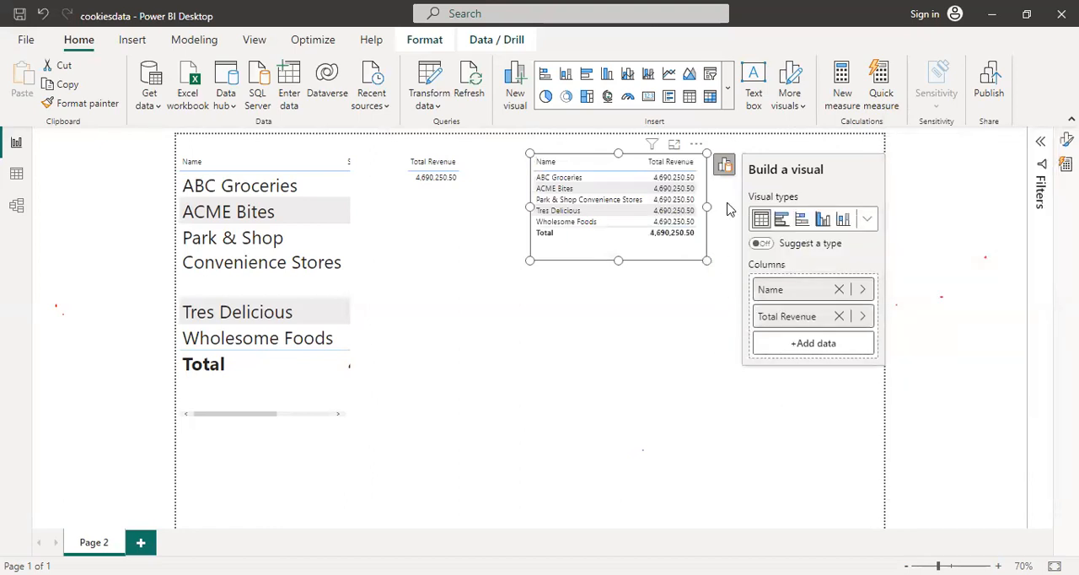
Move the table visual with customer names and Total Revenue down to the middle of the report page and deselect it
left_click(723, 167)
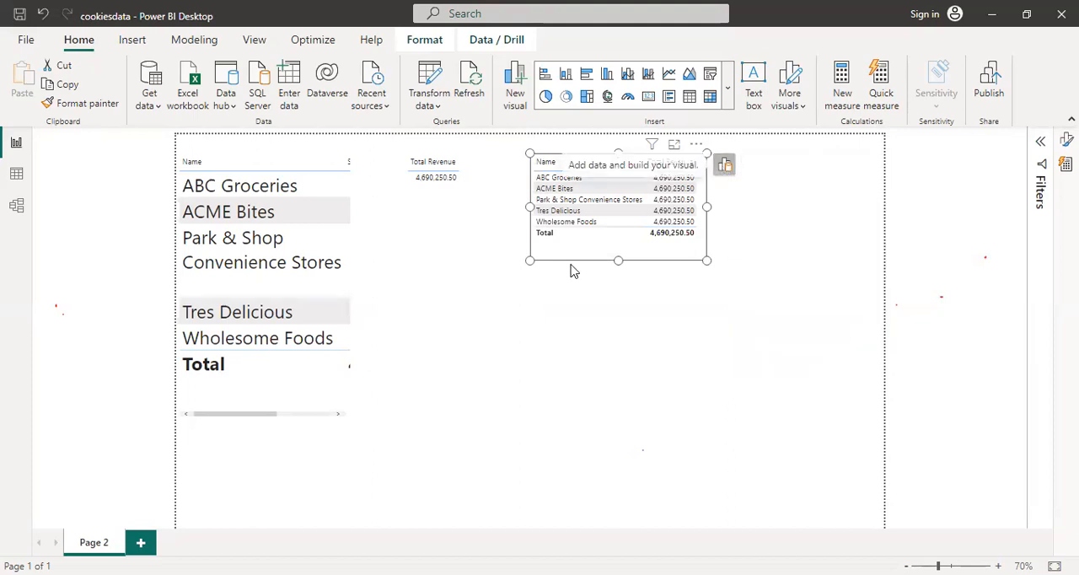
left_click_drag(590, 248, 611, 395)
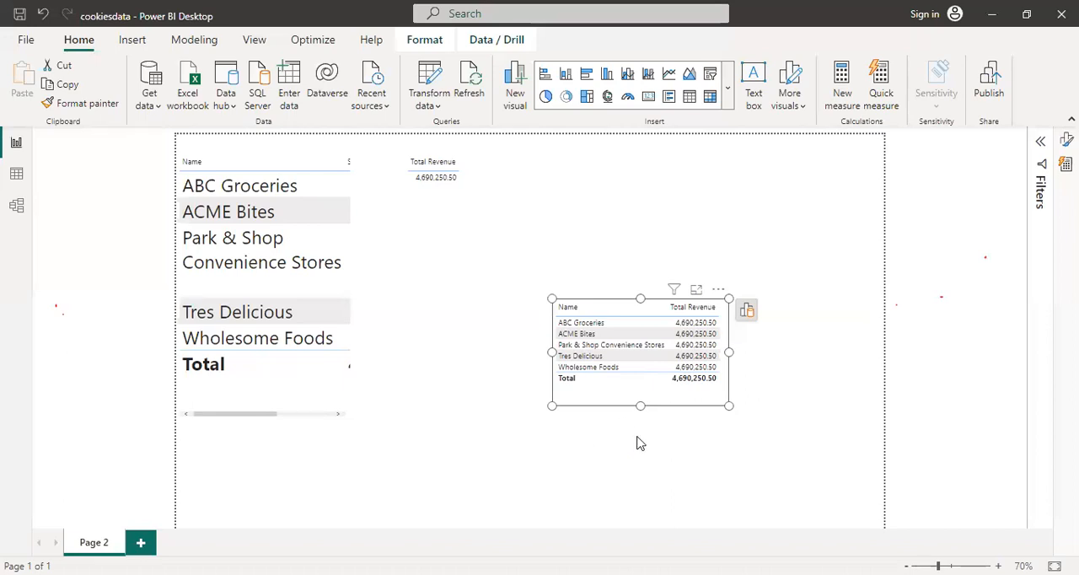
left_click(782, 288)
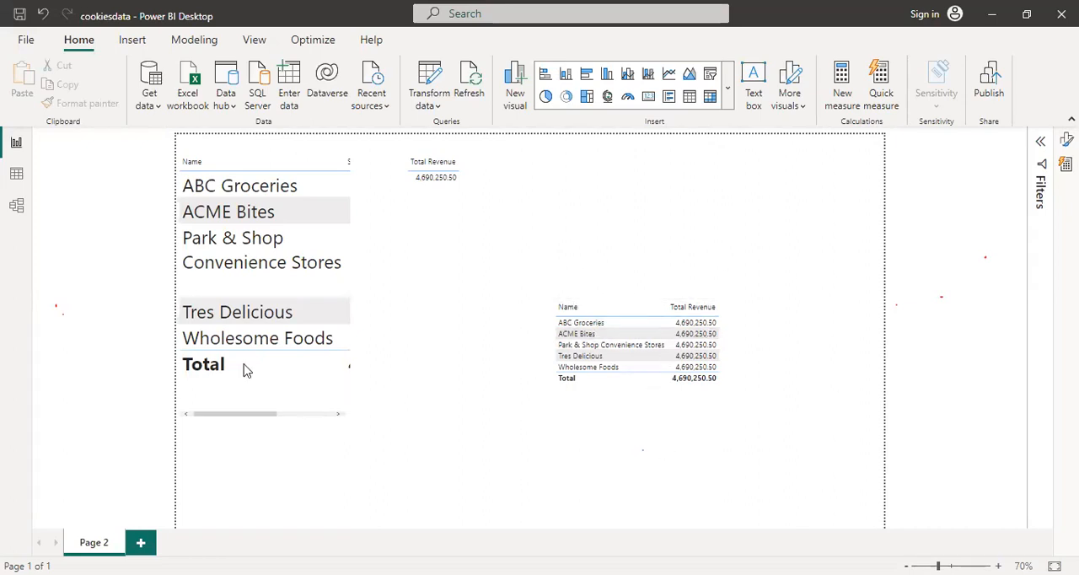
Relate Orders to Customers through Customer ID and Orders Product to Cookie Type in Cookie Types, and check the report page
left_click(16, 206)
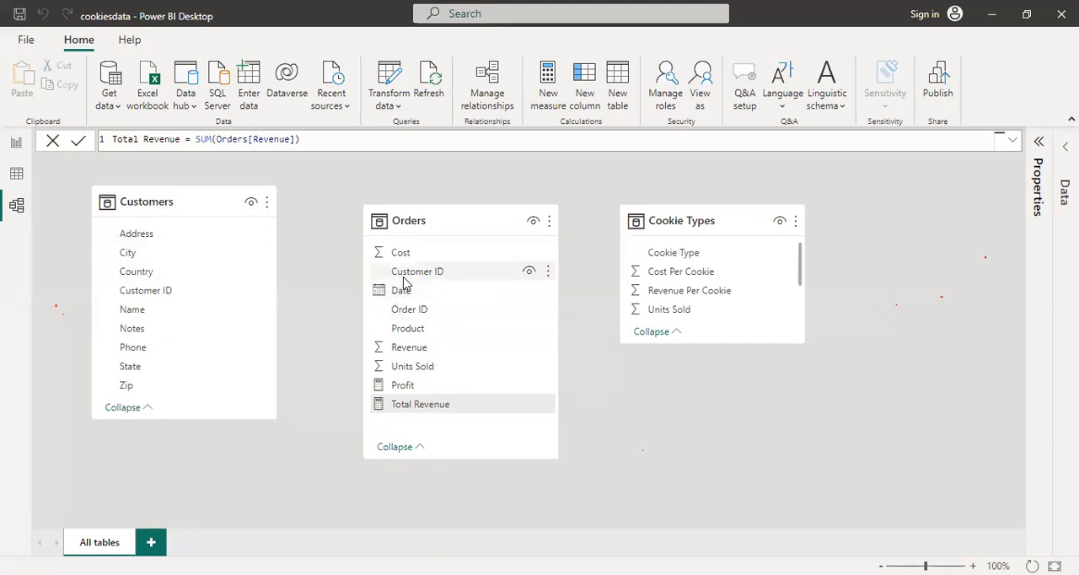
left_click_drag(401, 278, 127, 296)
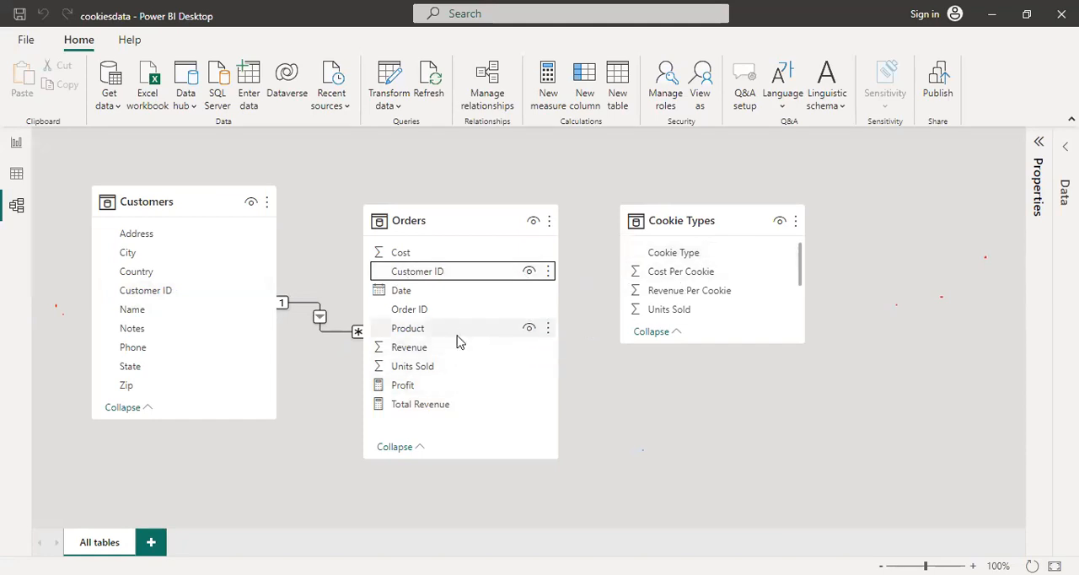
left_click_drag(460, 339, 710, 263)
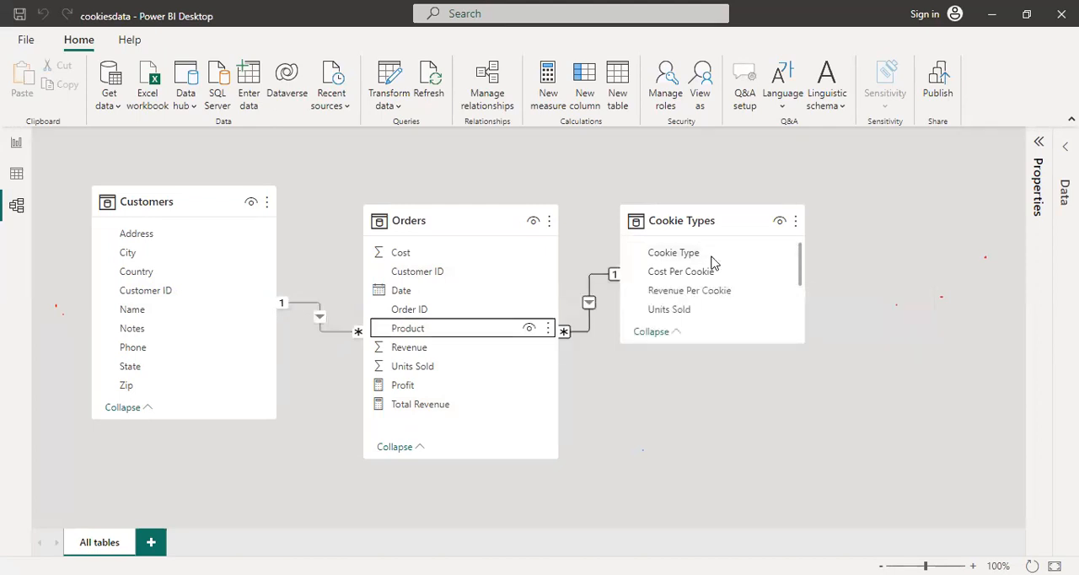
left_click(15, 145)
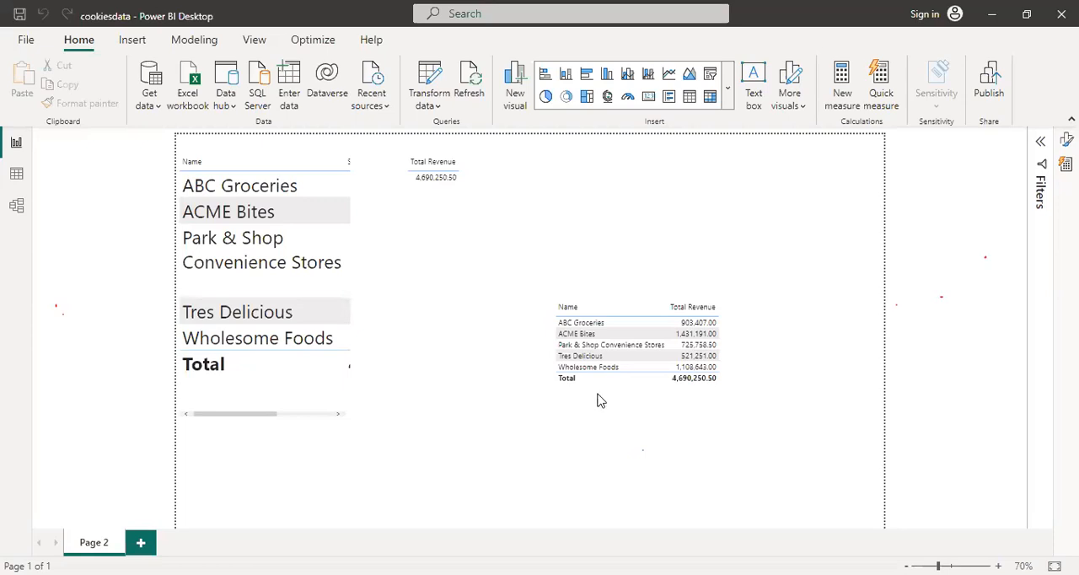
Examine the table relationships in the model, the rows of Orders and Customers, and the revenue by customer on the report page
left_click(16, 205)
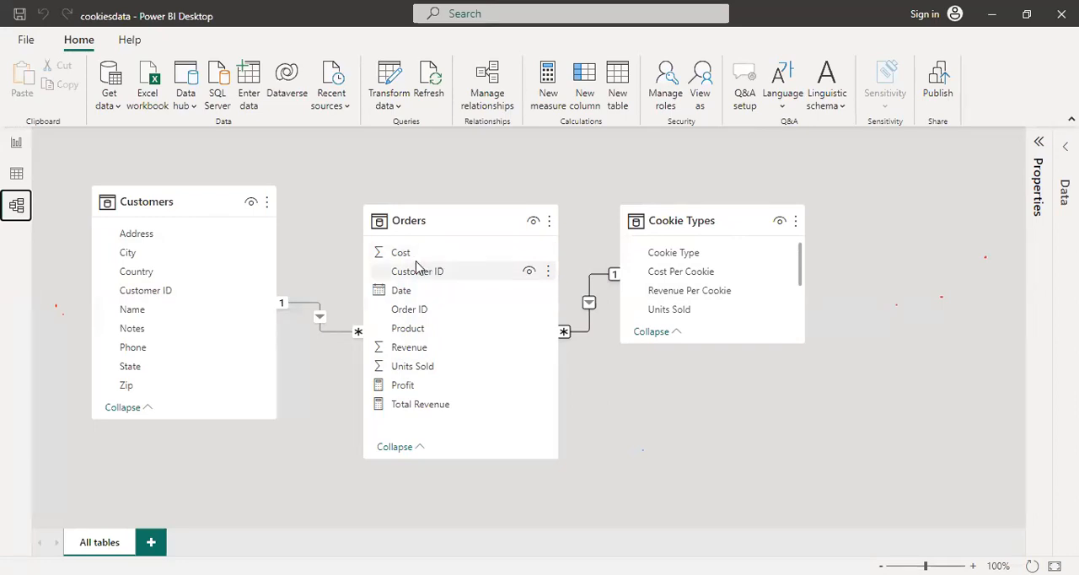
left_click(314, 226)
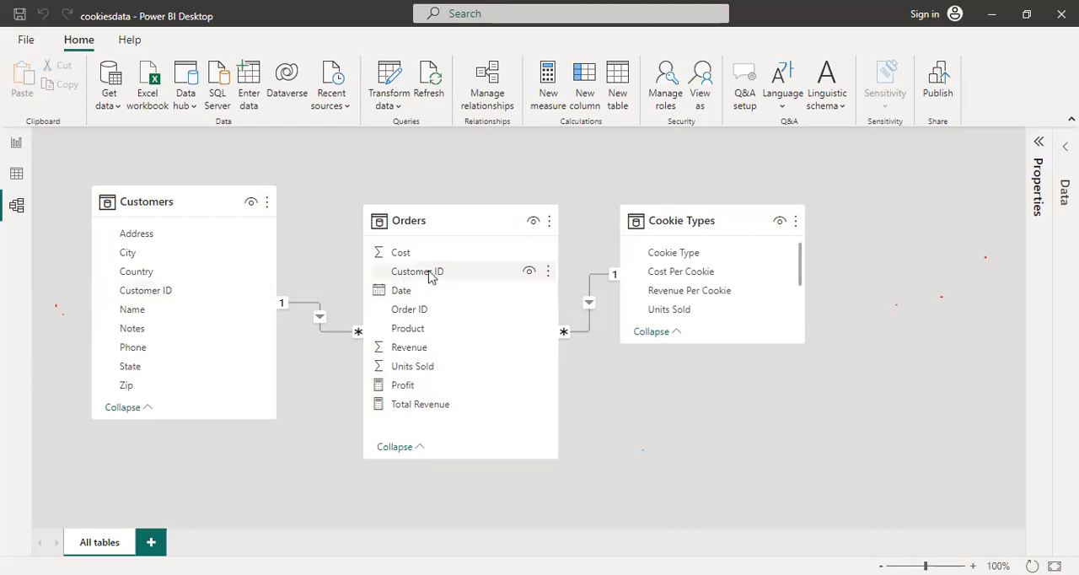
left_click(16, 175)
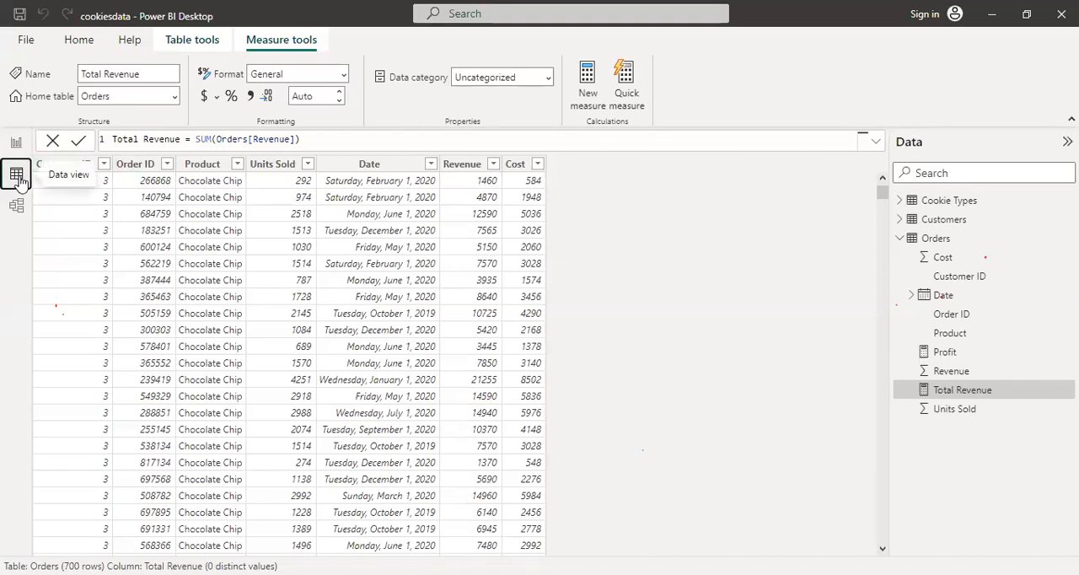
left_click(937, 243)
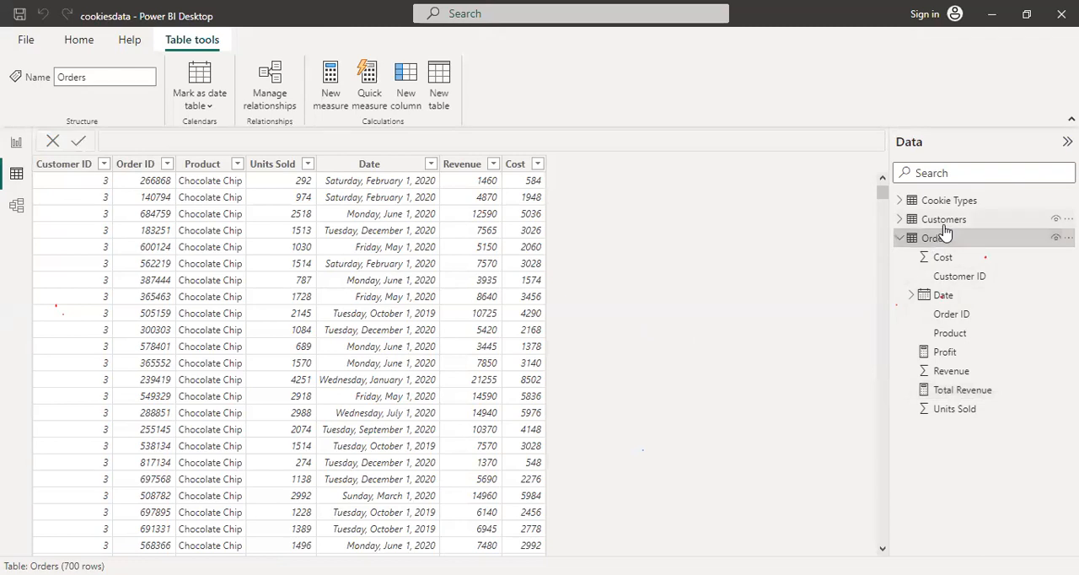
left_click(943, 224)
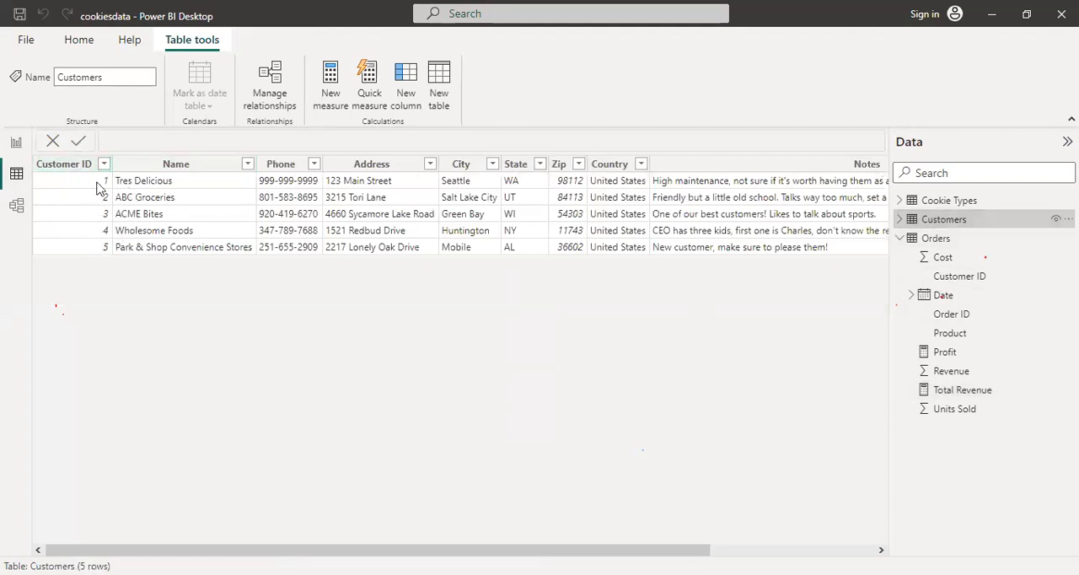
left_click(17, 205)
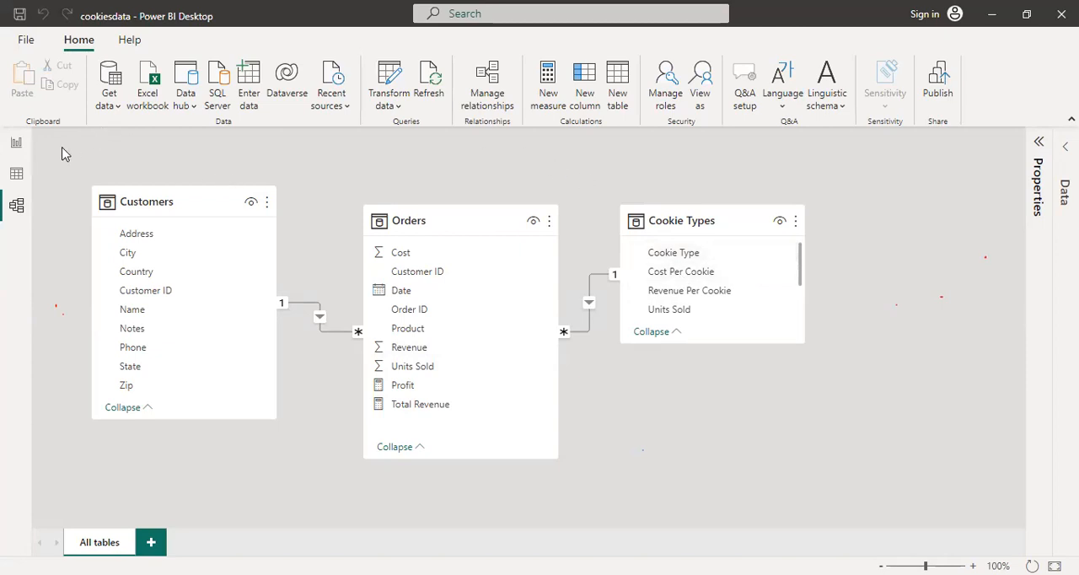
left_click(17, 143)
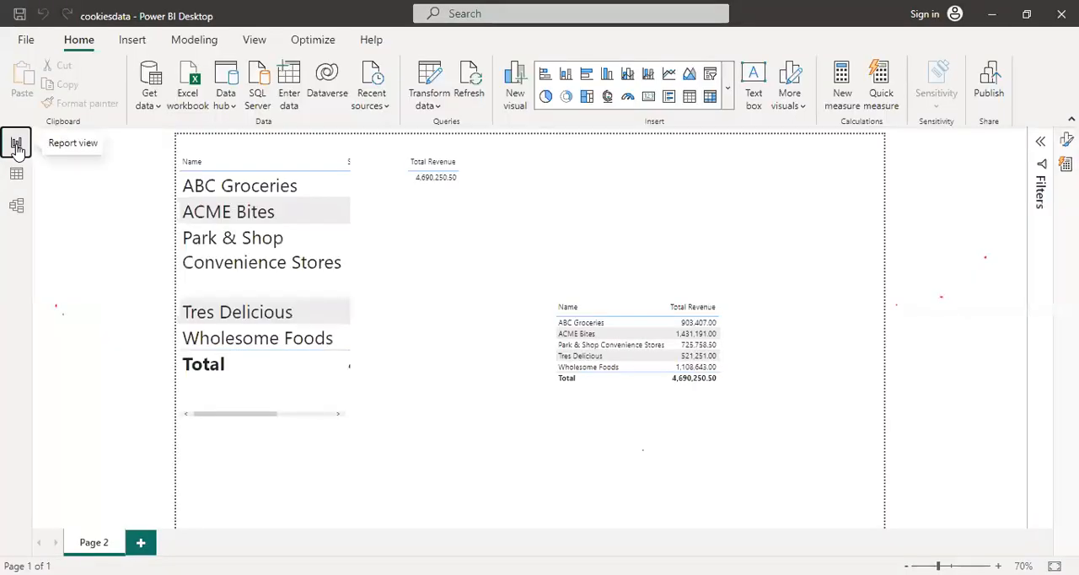
left_click(18, 204)
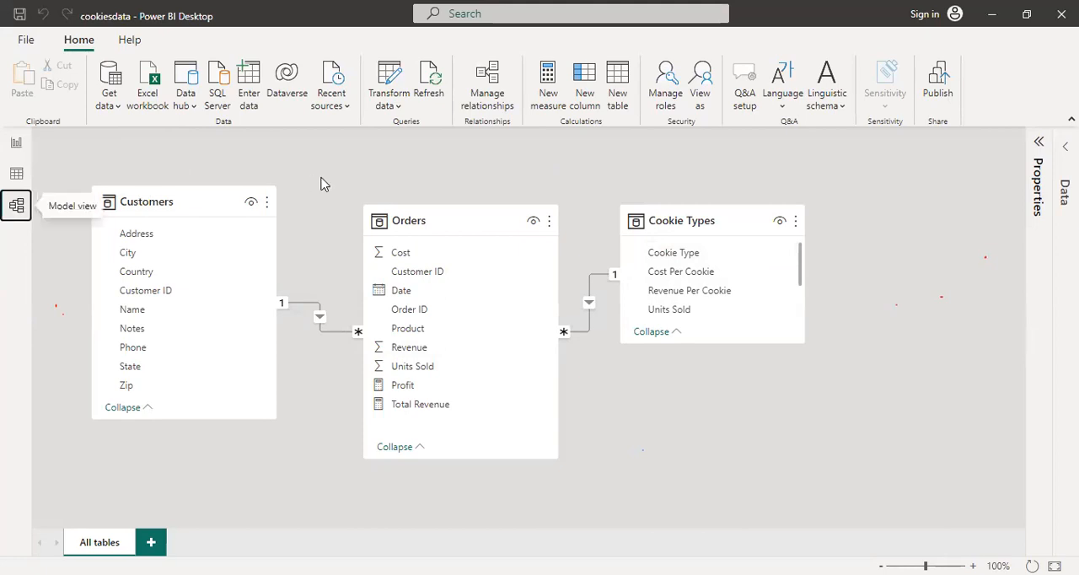